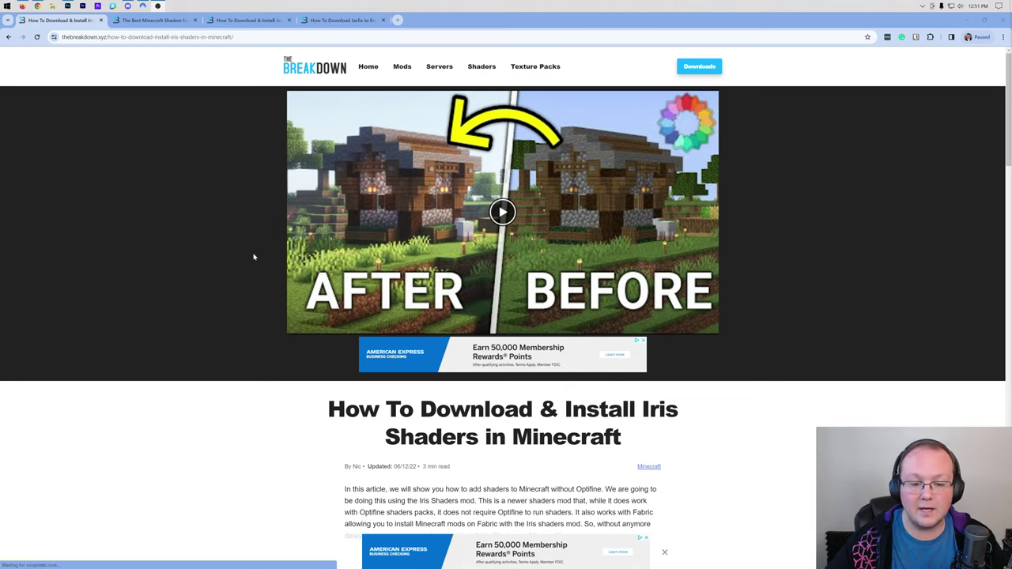
- Follow the article's Iris Shaders download link and download the Iris installer as a universal JAR
scroll(733, 417, "down", 2)
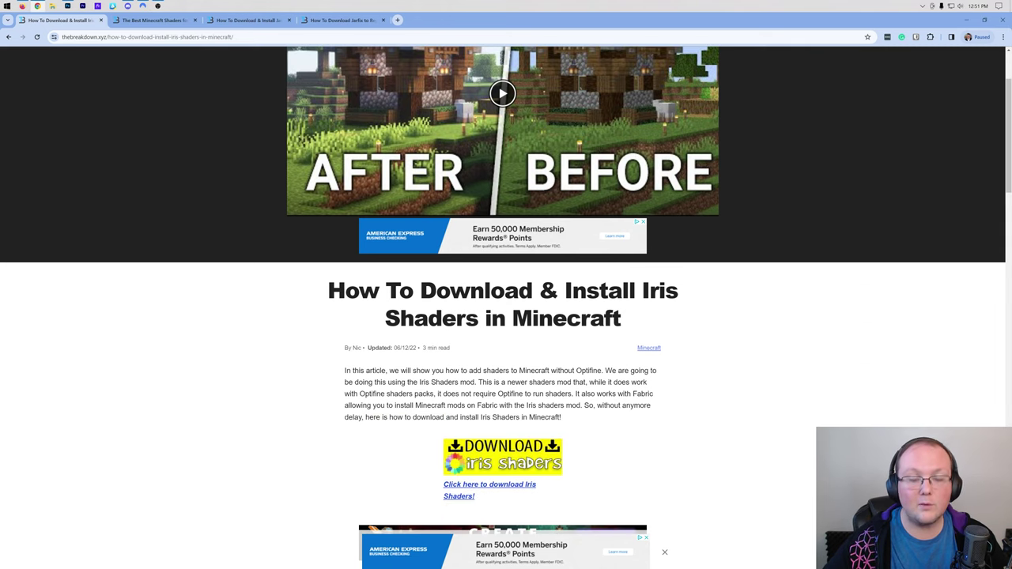
left_click_drag(642, 290, 465, 318)
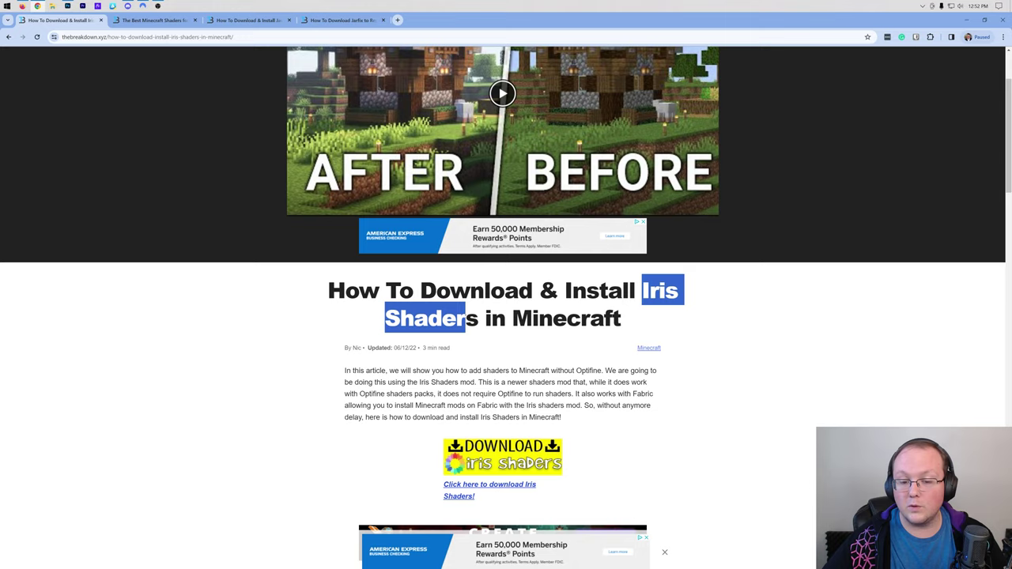
left_click(472, 318)
scroll(472, 318, "down", 2)
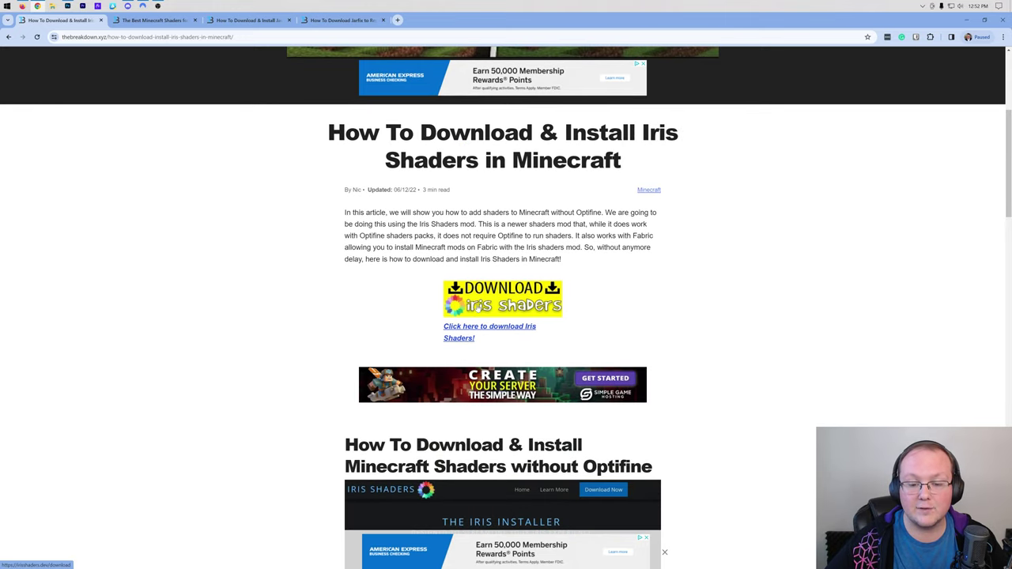
left_click(472, 316)
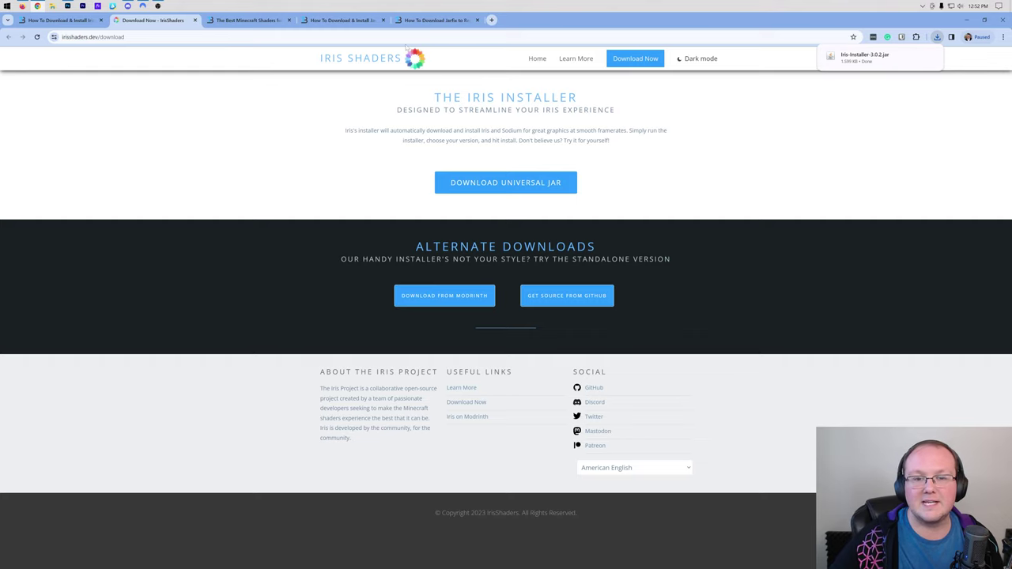
- In the article on the best Minecraft shaders for 2023, open the BSL Shaders download link in a new tab
left_click(246, 19)
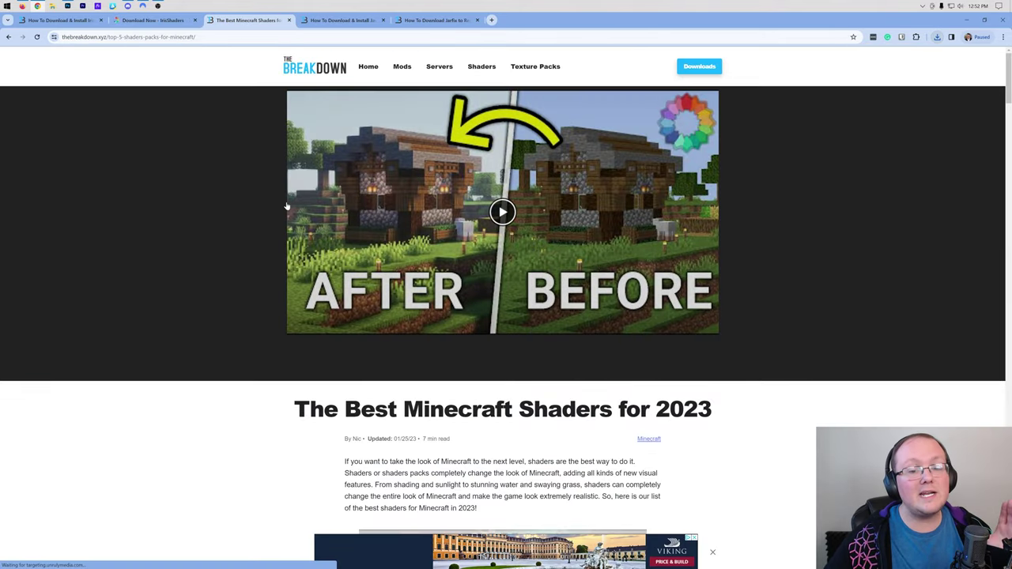
scroll(205, 212, "down", 5)
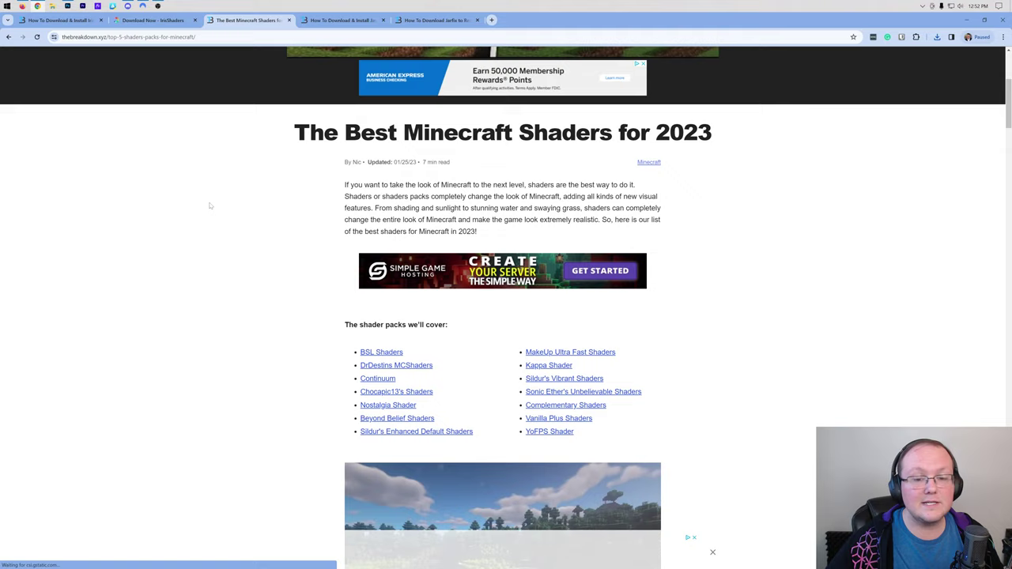
scroll(209, 206, "down", 1)
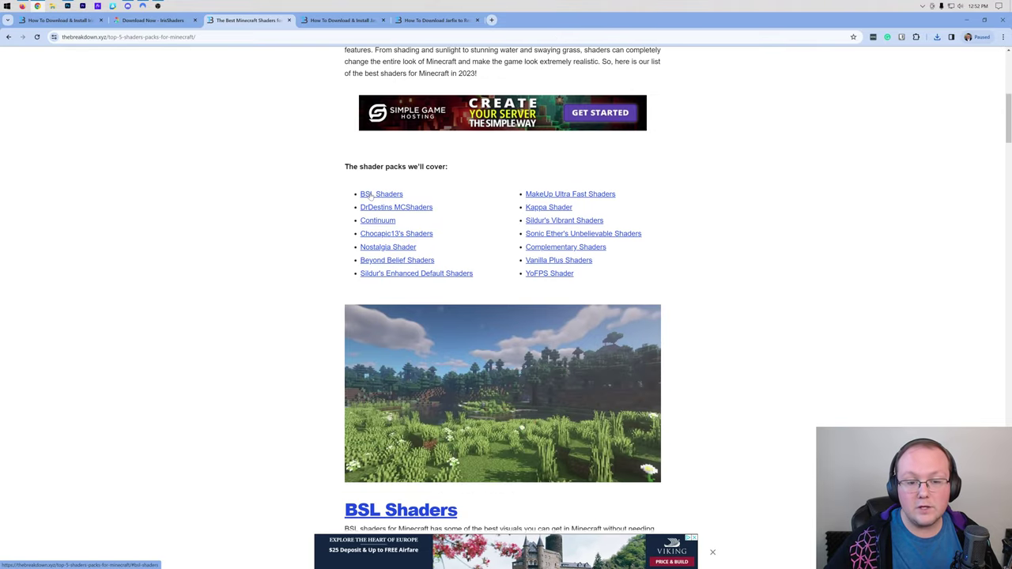
scroll(363, 194, "down", 3)
right_click(536, 377)
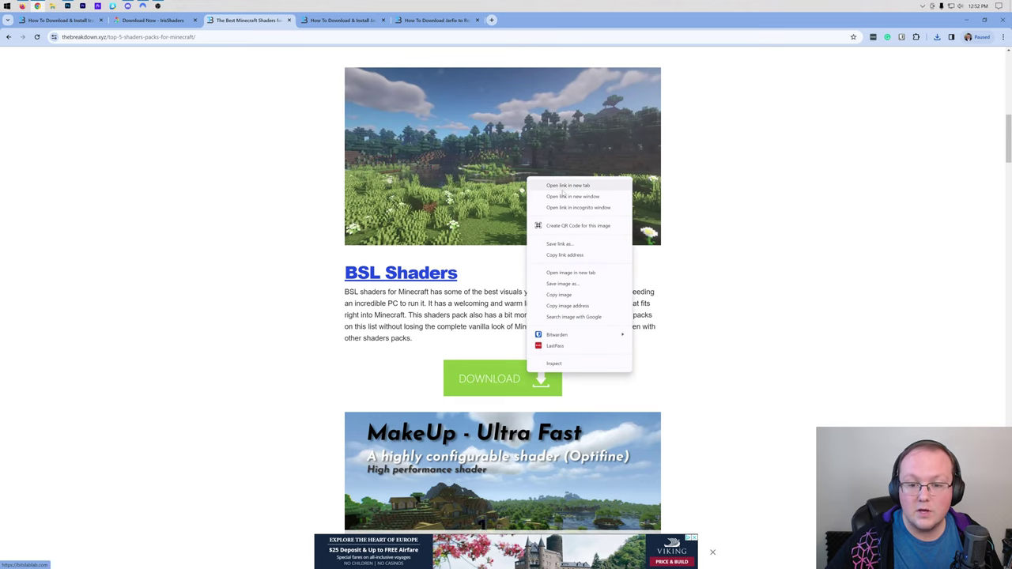
left_click(569, 183)
- Open the Complementary Shaders and Vanilla Plus Shaders download pages from the shader list in new tabs
scroll(471, 245, "down", 8)
scroll(471, 245, "down", 10)
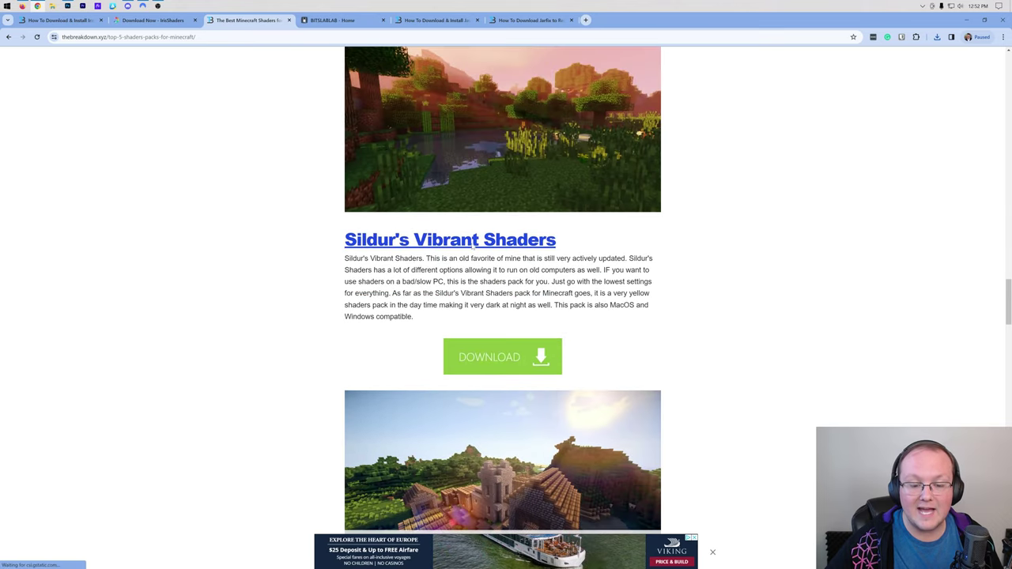
scroll(471, 248, "down", 13)
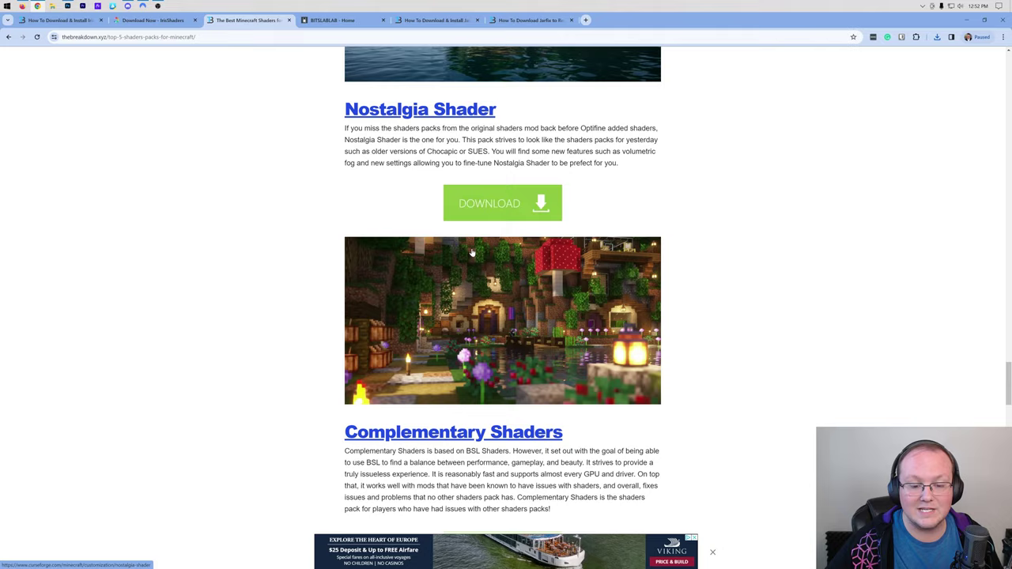
right_click(485, 241)
left_click(514, 247)
scroll(494, 335, "down", 7)
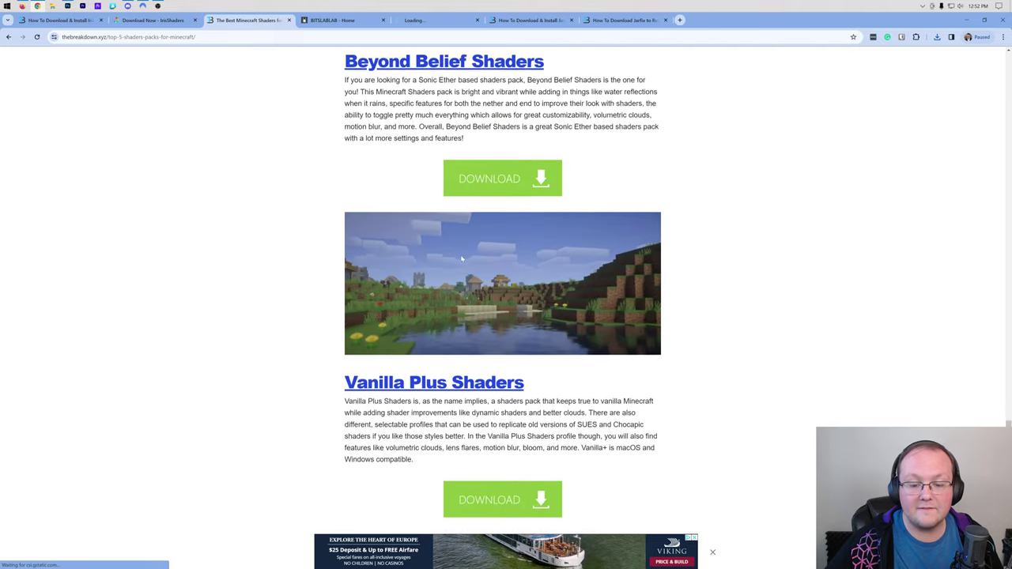
left_click(494, 336)
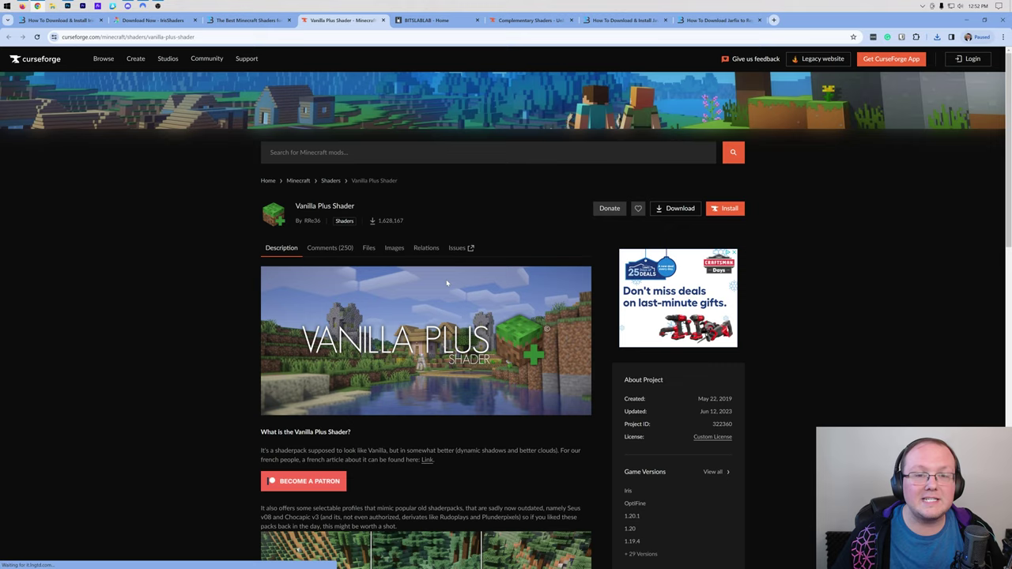
left_click(249, 20)
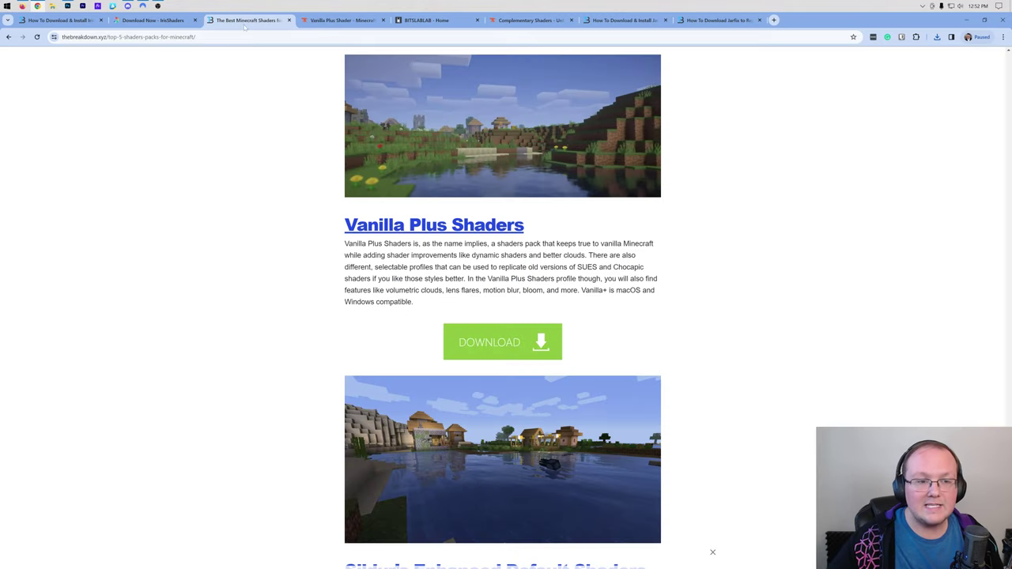
scroll(523, 361, "up", 6)
scroll(523, 361, "up", 20)
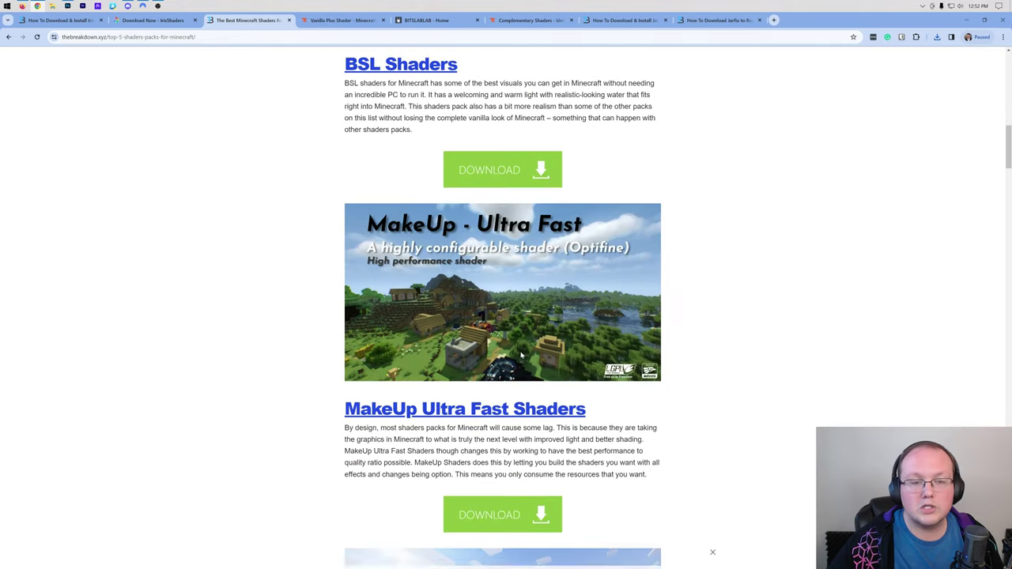
- Download the Vanilla Plus v3.2 file from the Vanilla Plus Shader project on CurseForge
left_click(340, 23)
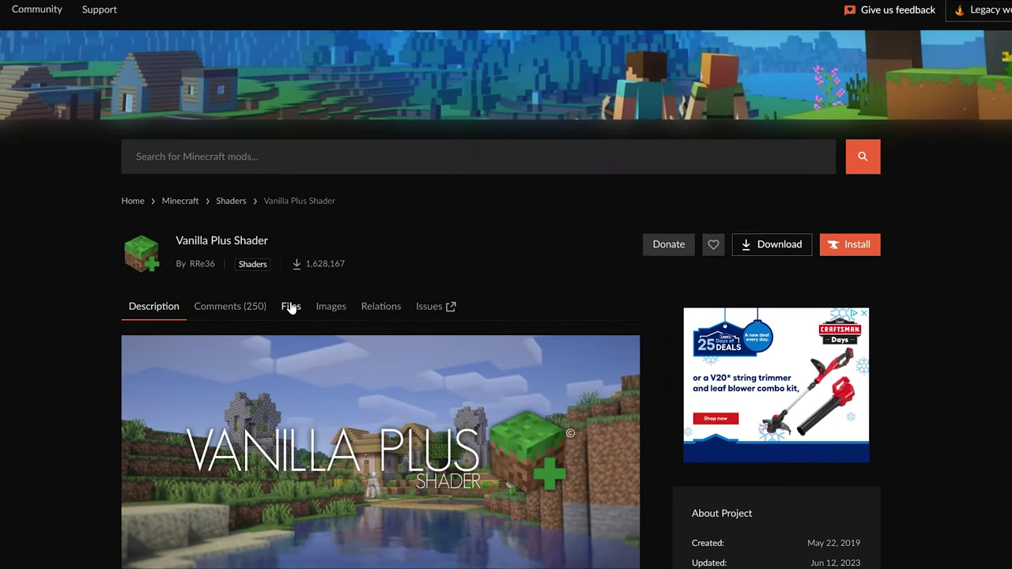
left_click(291, 307)
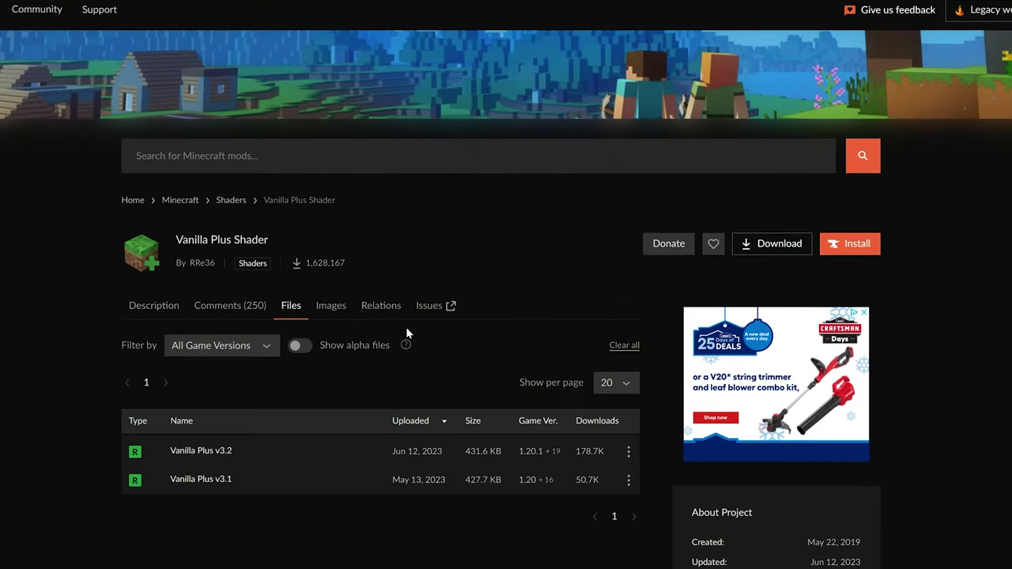
scroll(407, 332, "down", 2)
left_click(627, 329)
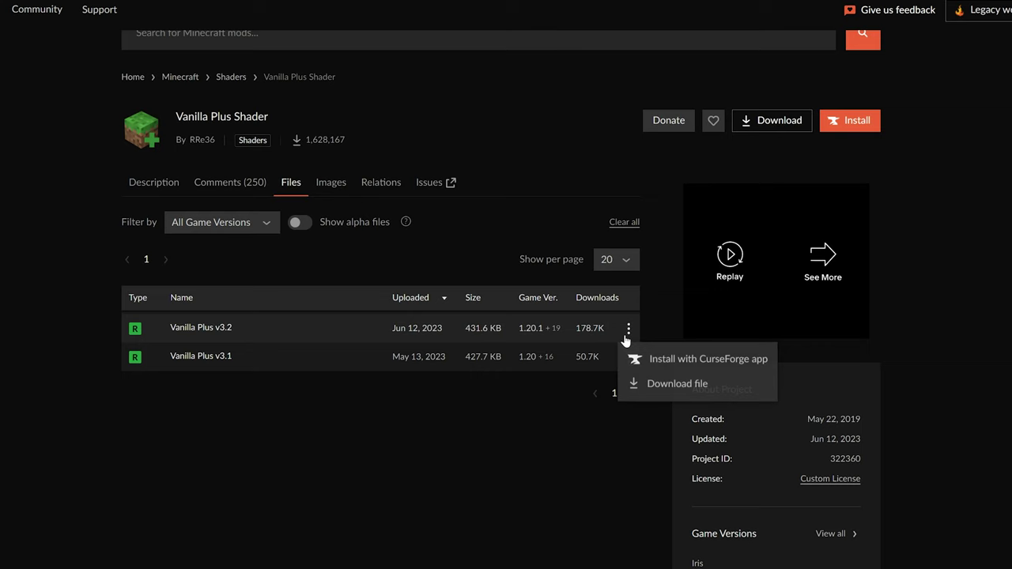
left_click(640, 384)
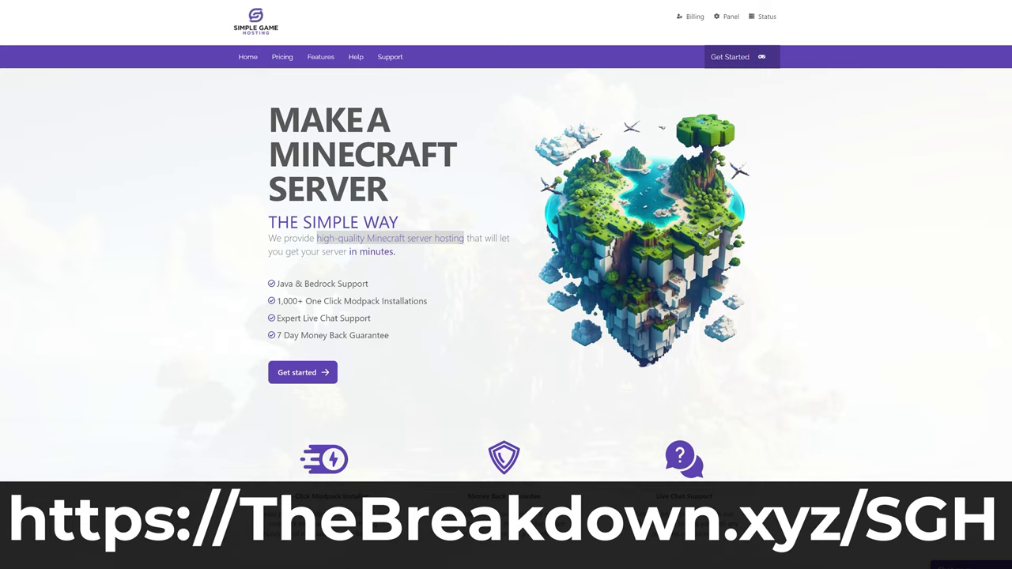
- Look over the Simple Game Hosting site and search its CurseForge modpacks for Pixelmon
scroll(373, 320, "down", 3)
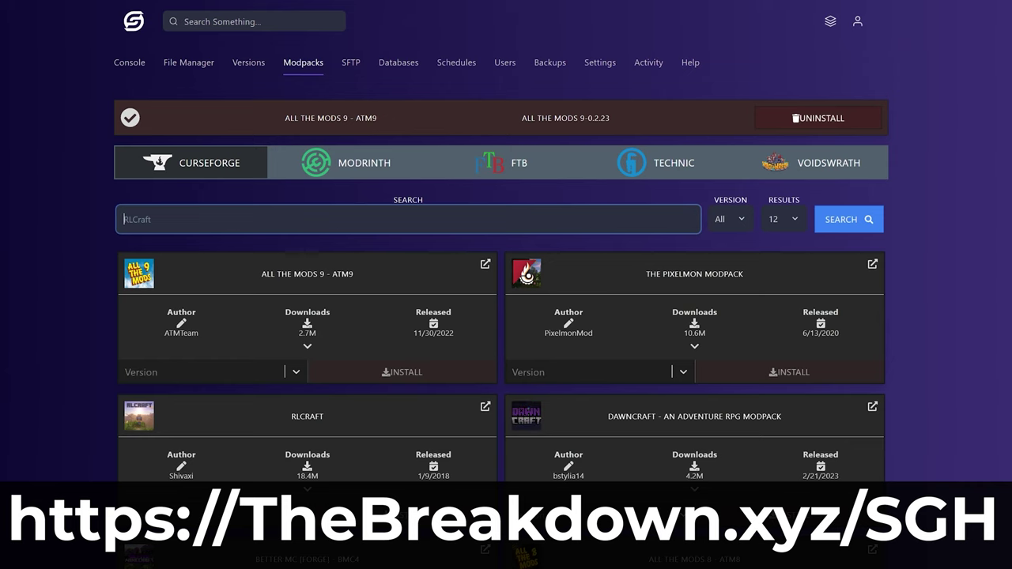
type("Pixelmon")
key("Return")
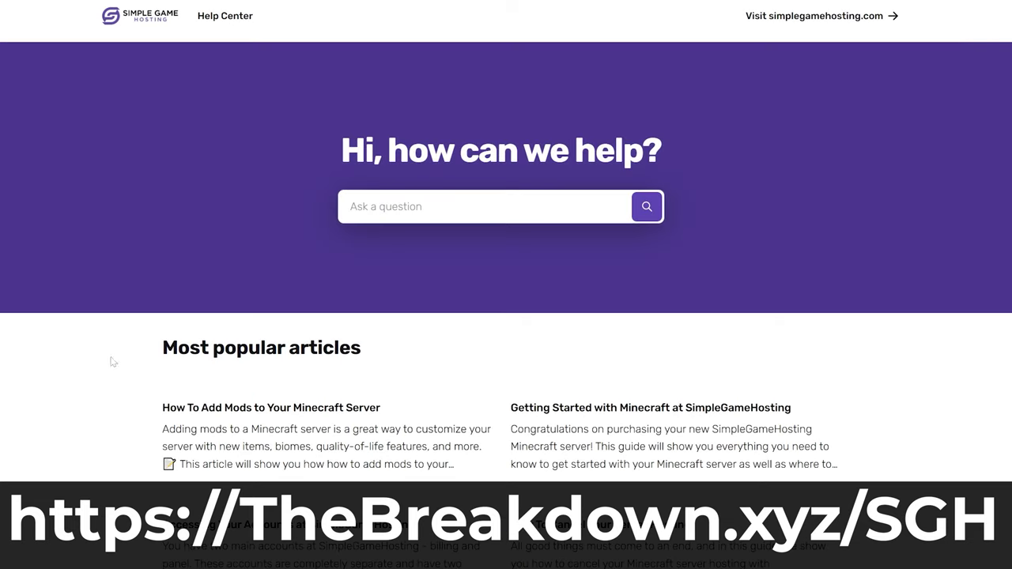
- Open the help article "How To Add Mods to Your Minecraft Server" and read through its instructions
left_click(221, 431)
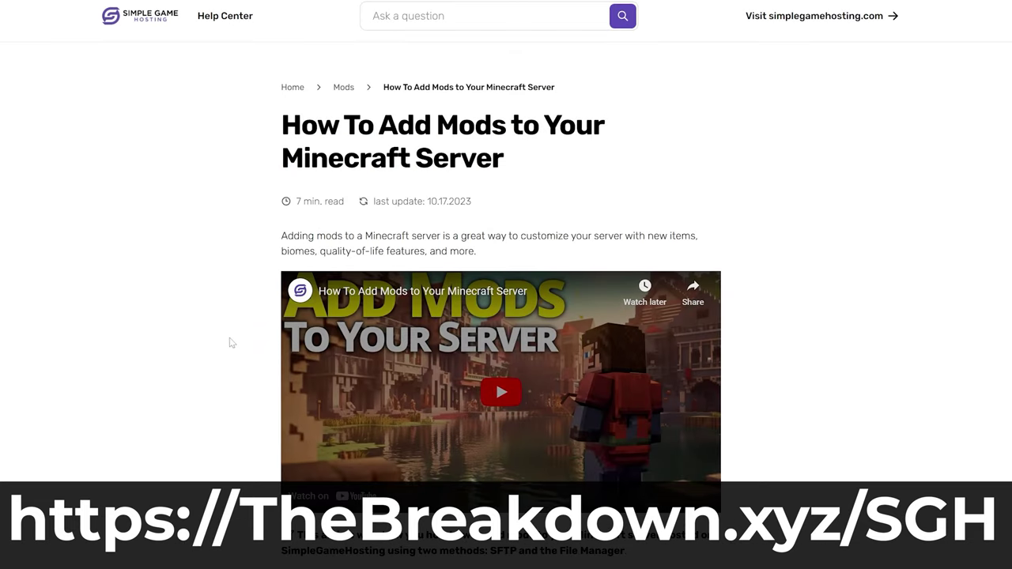
scroll(443, 404, "down", 15)
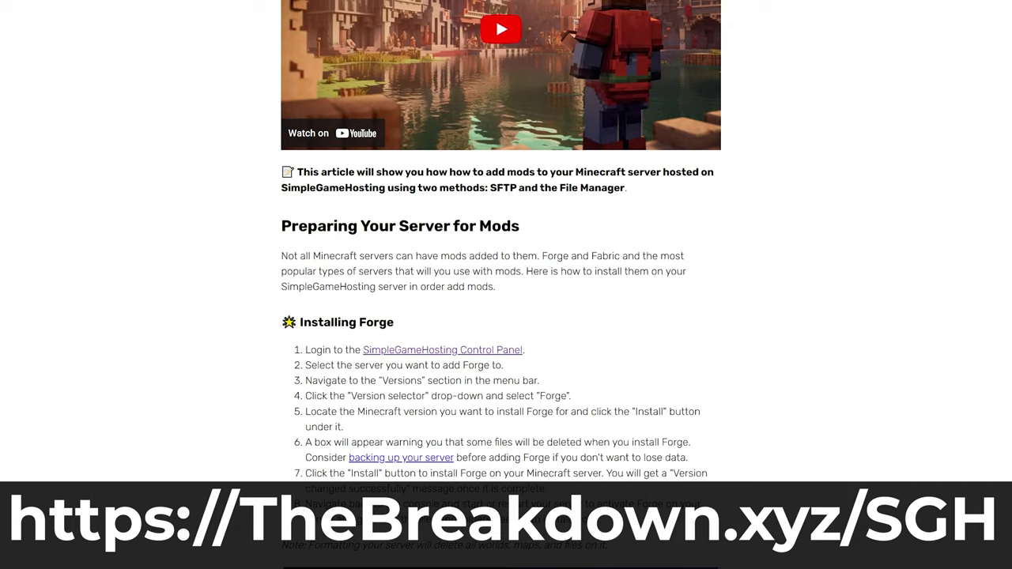
scroll(429, 390, "down", 20)
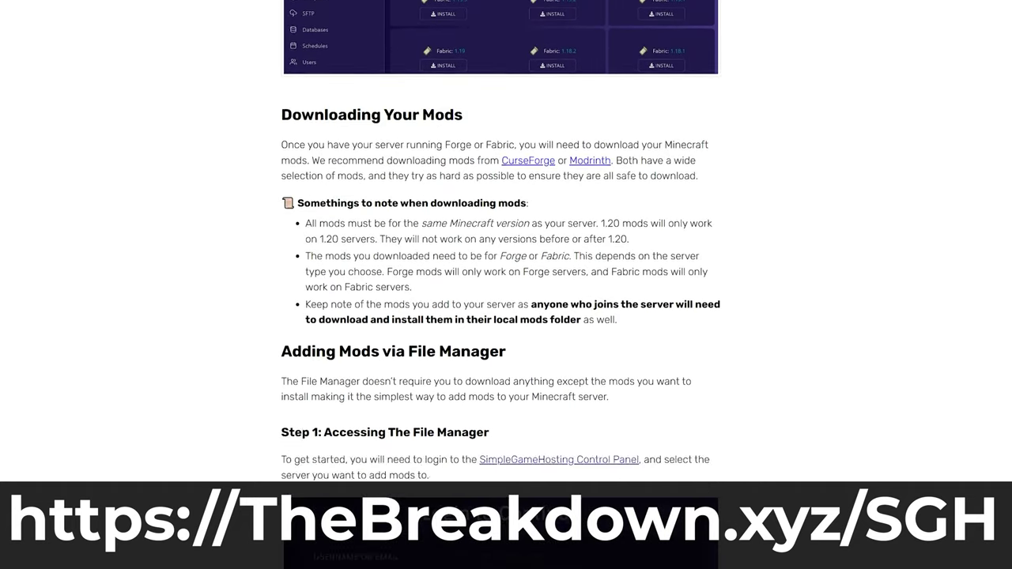
scroll(428, 385, "down", 5)
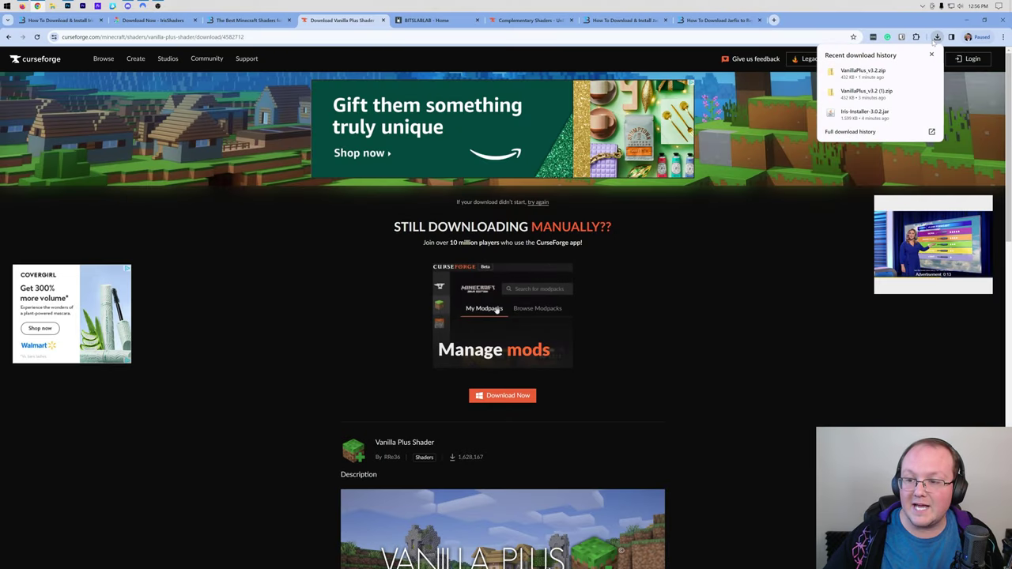
- Go to the BSL Shaders page on the BITSLABLAB site and choose the download via Modrinth
left_click(442, 21)
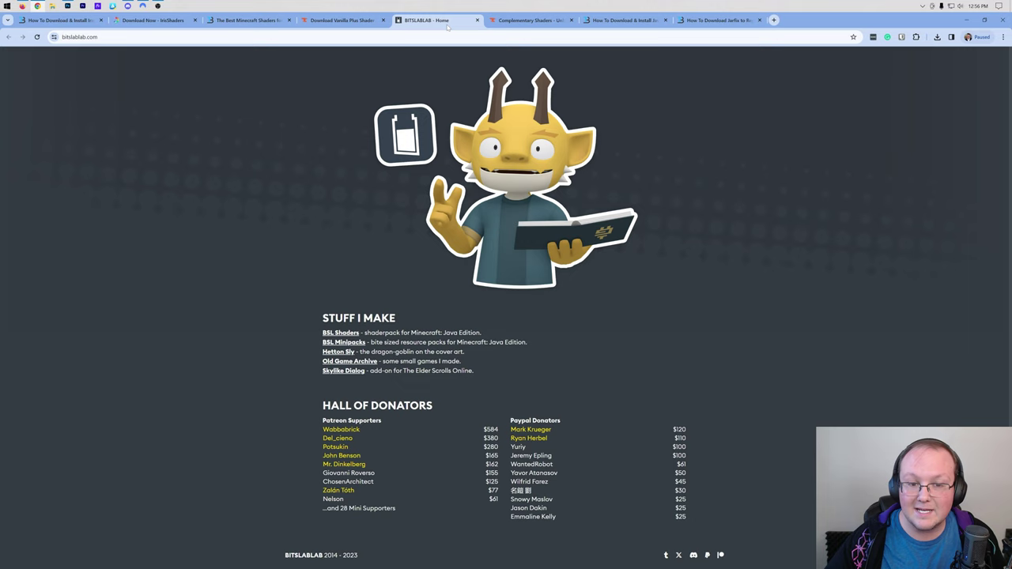
left_click(336, 333)
left_click(635, 289)
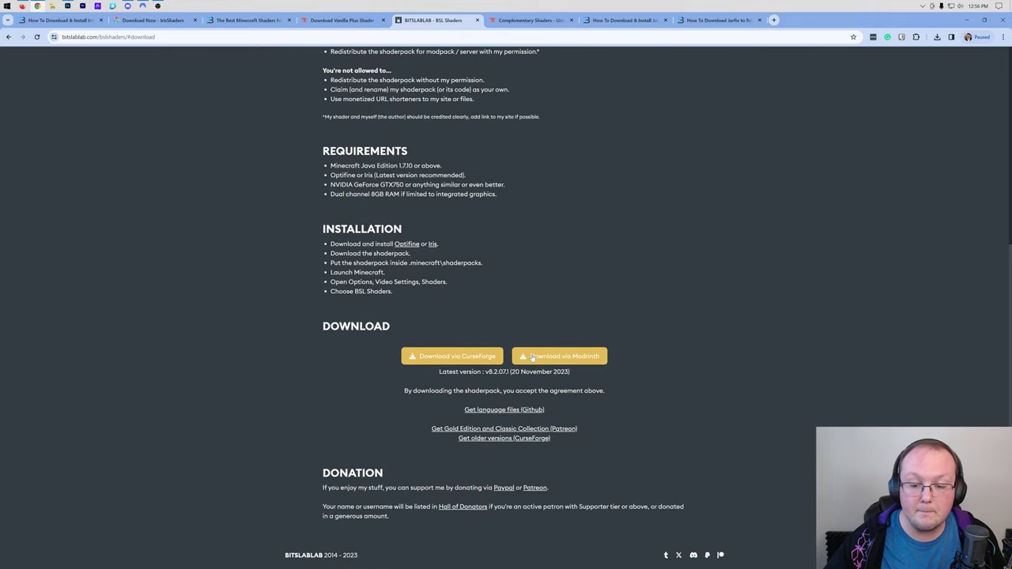
left_click(559, 356)
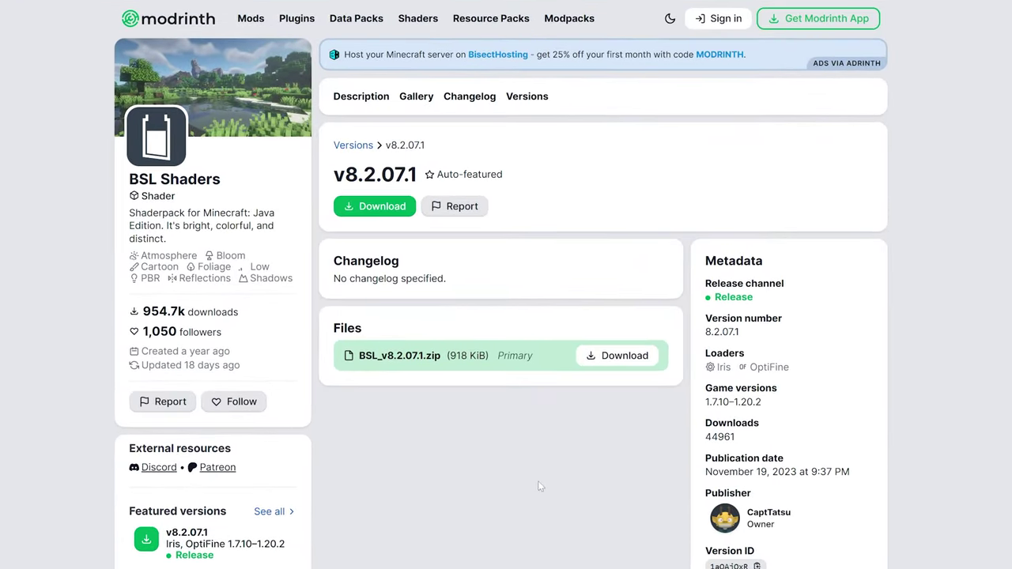
- Check the BSL Shaders version list on Modrinth, open version v8.2.07.1 and download it
left_click(522, 97)
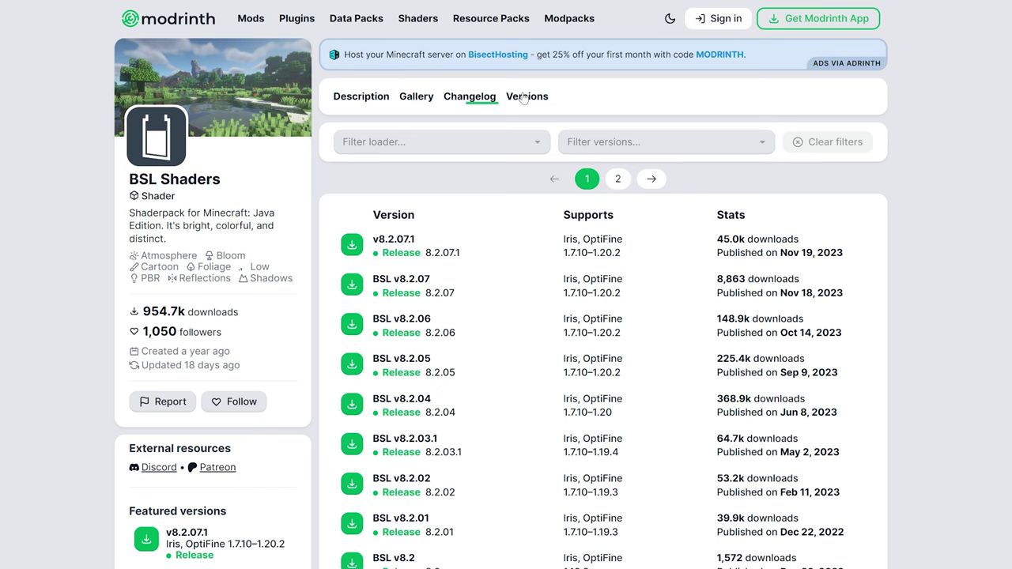
left_click(646, 246)
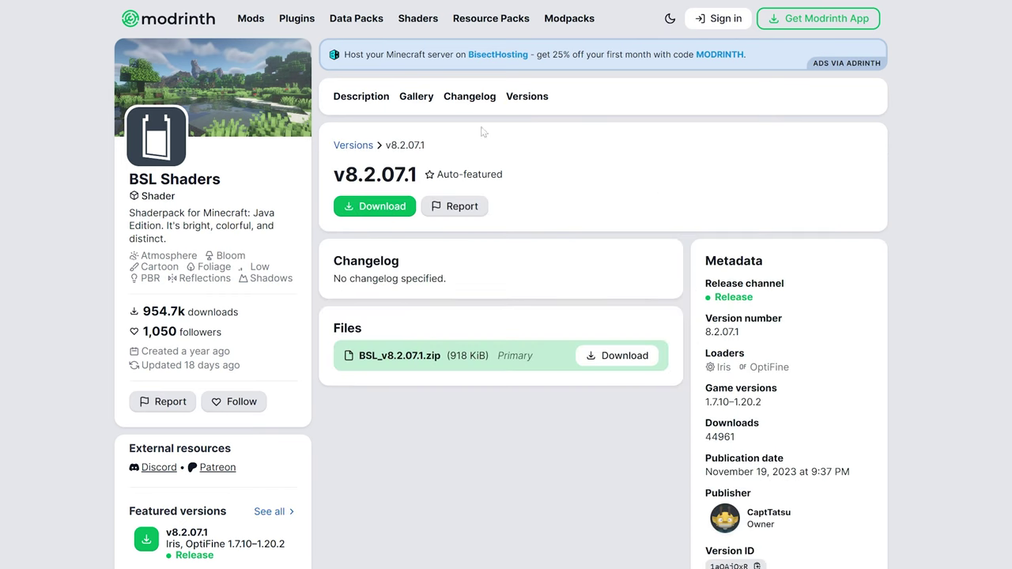
left_click(383, 210)
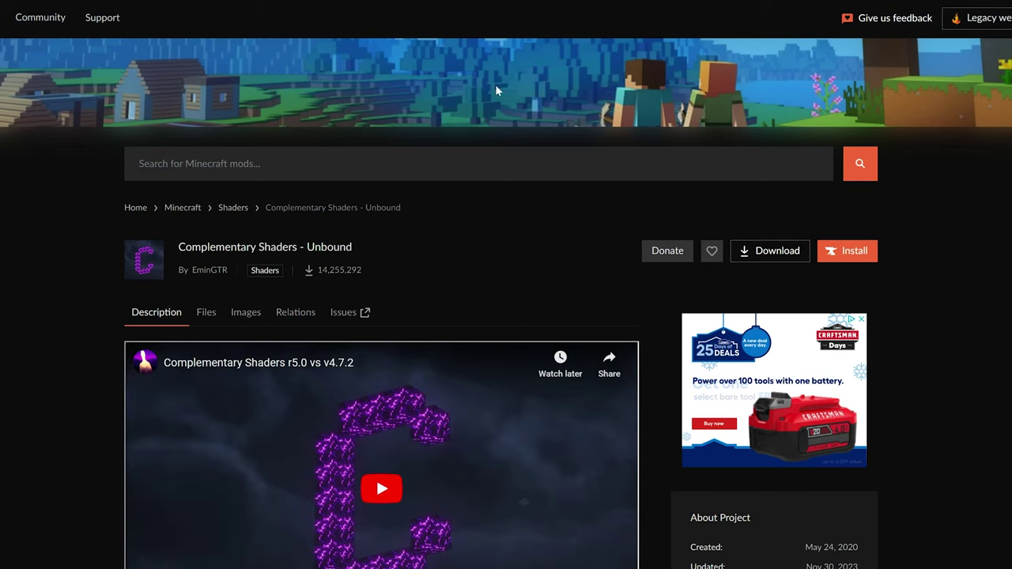
- Download the Complementary Unbound r5.1.1 file from the Complementary Shaders - Unbound project on CurseForge
left_click(200, 310)
scroll(371, 309, "down", 3)
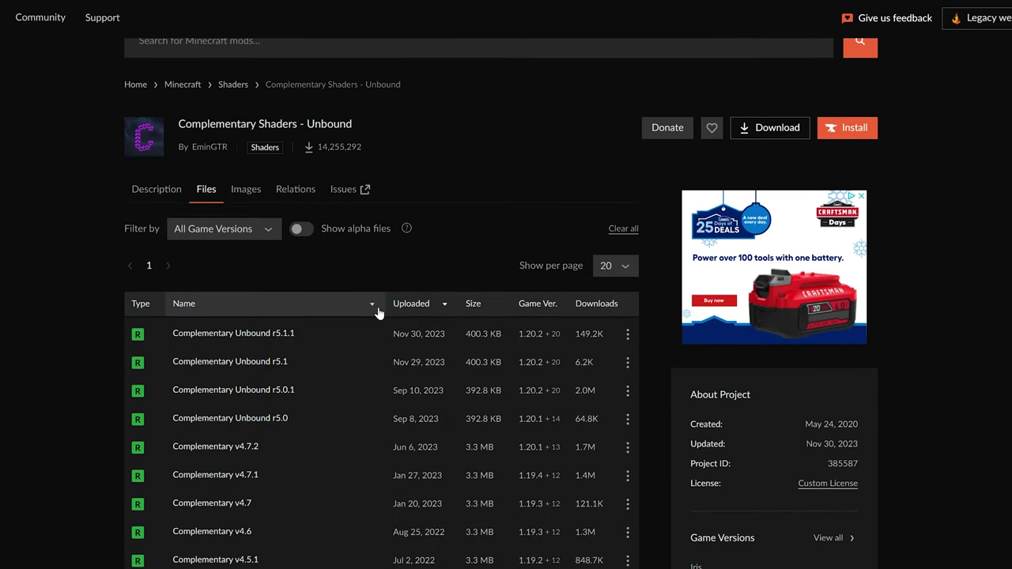
left_click(627, 336)
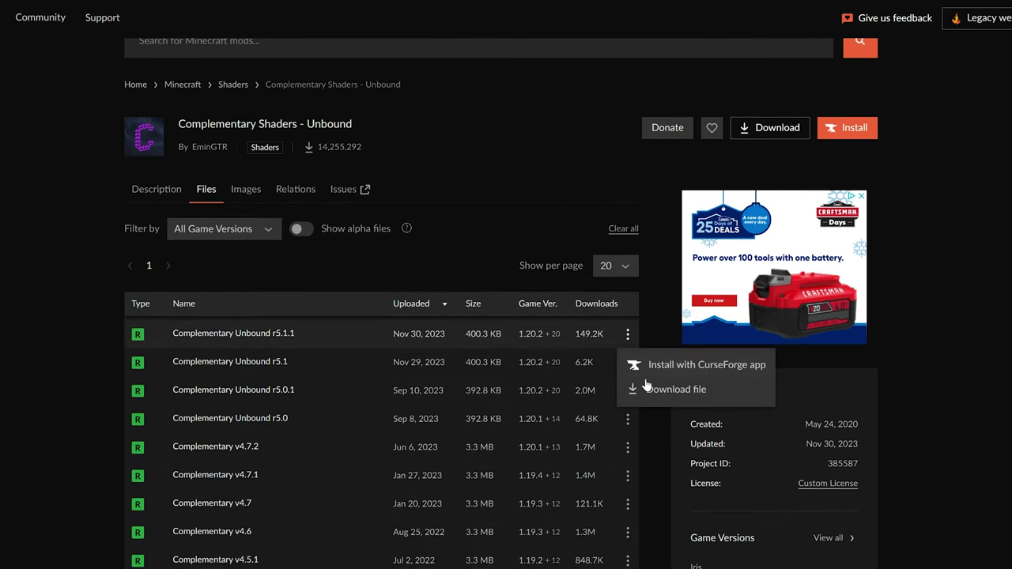
left_click(649, 388)
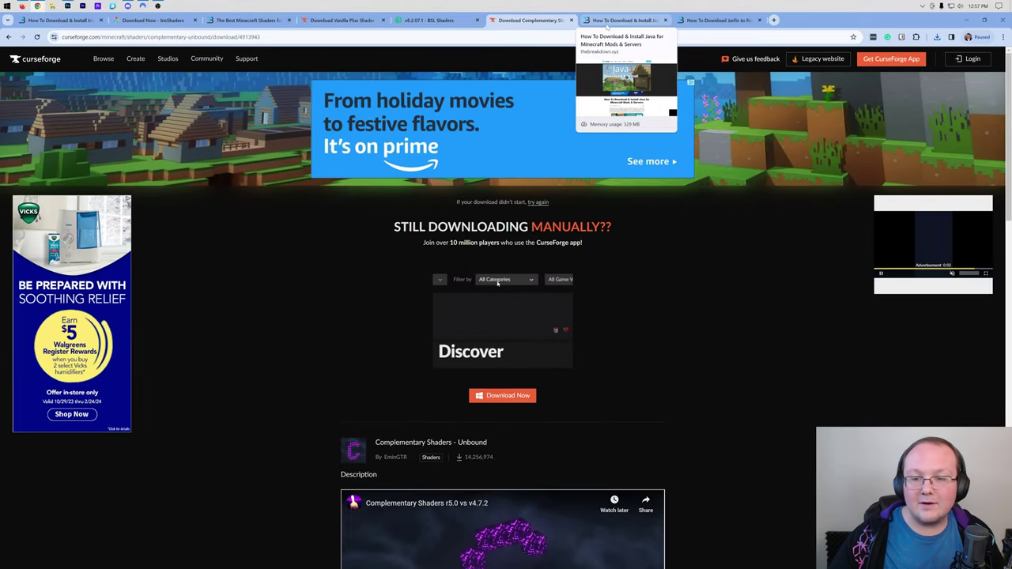
- Look through the Java download and install guide and the Jarfix article for help opening .jar files
left_click(608, 24)
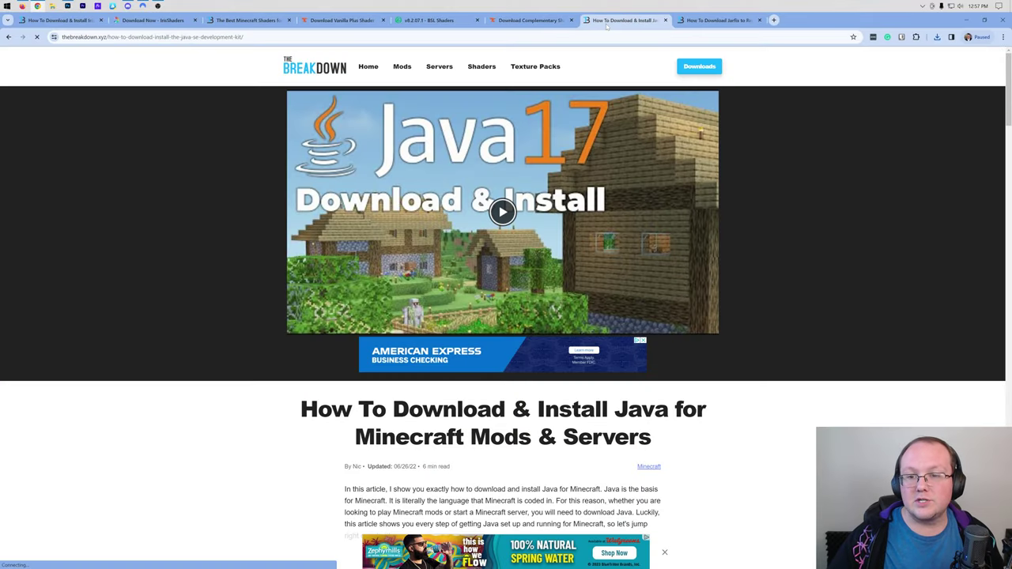
key("super+d")
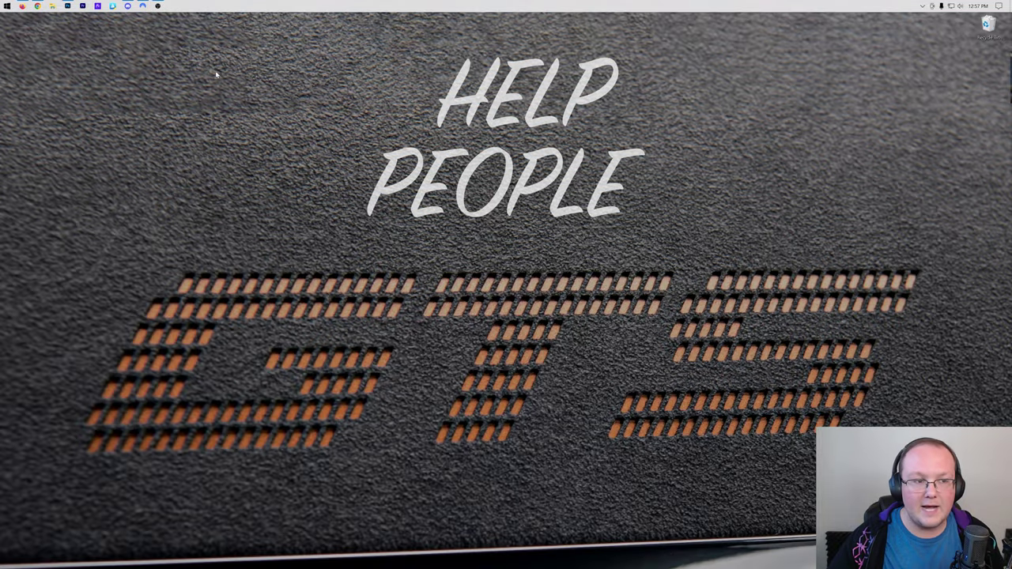
key("super+e")
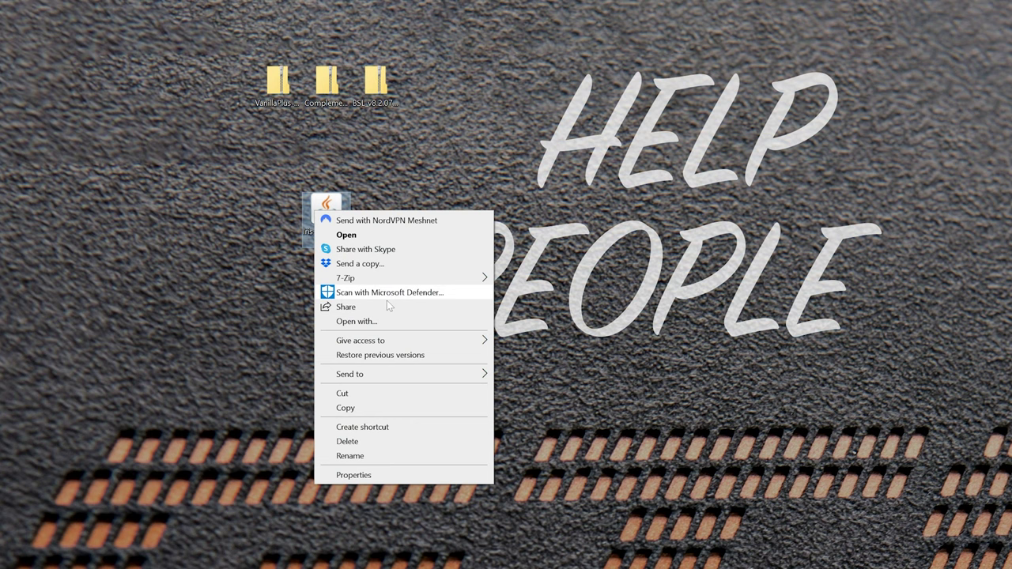
left_click(356, 321)
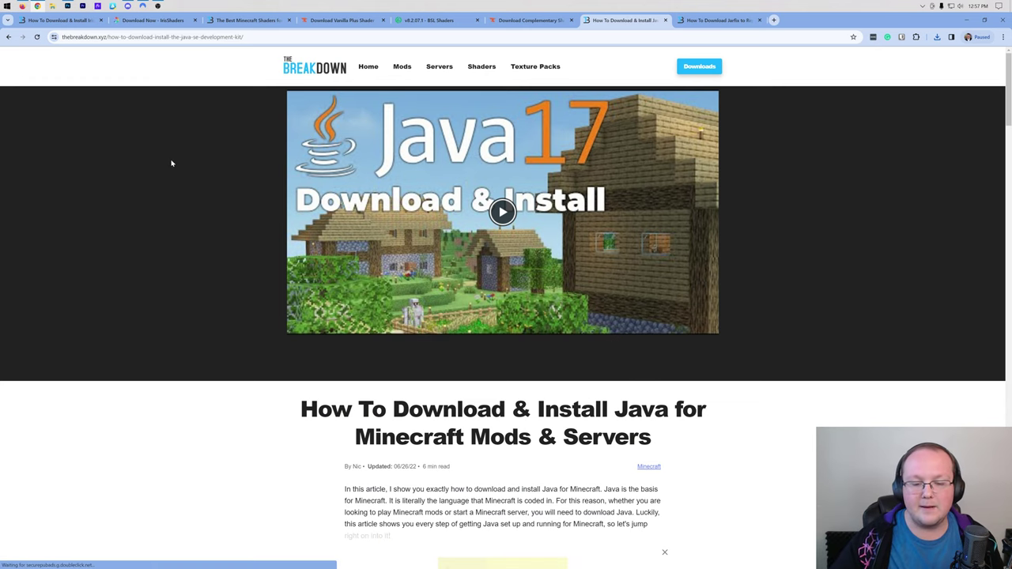
scroll(172, 163, "down", 7)
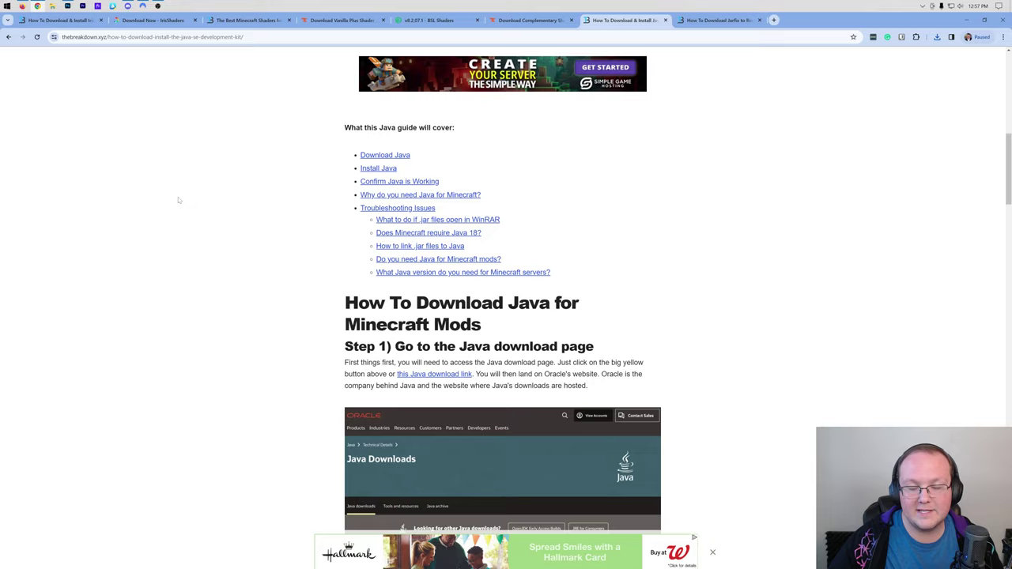
scroll(179, 200, "up", 10)
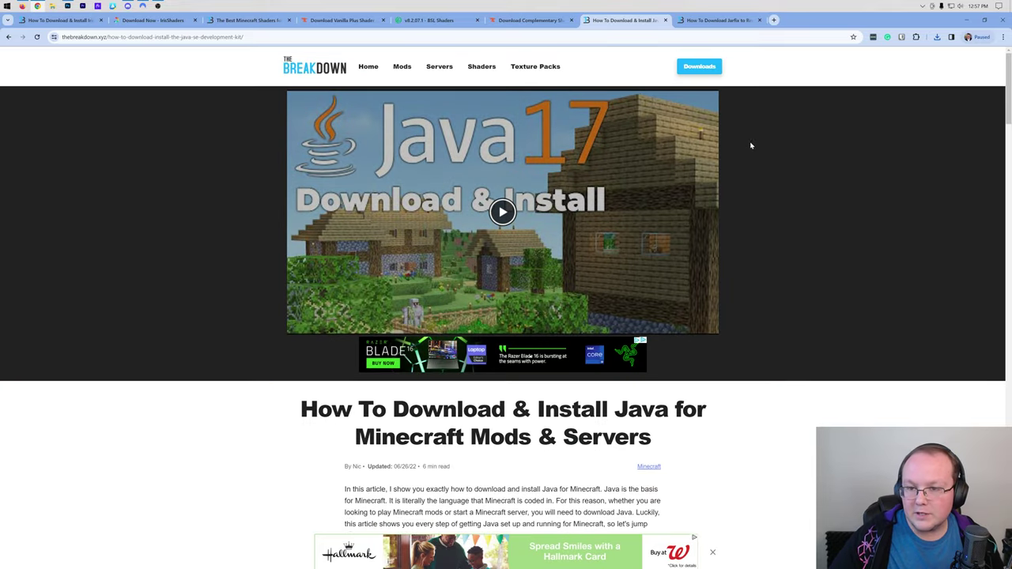
key("ctrl+Tab")
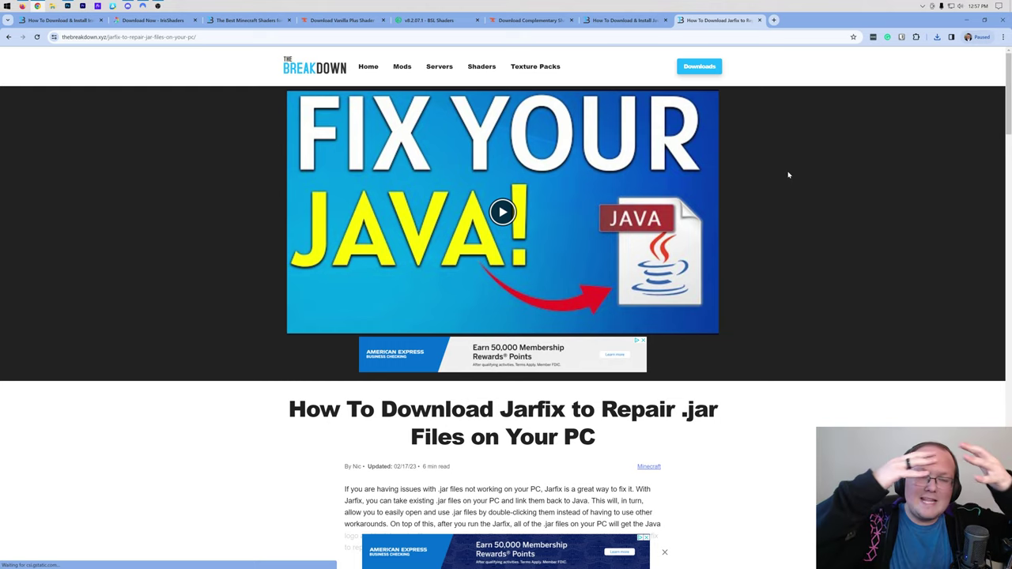
key("ctrl+shift+Tab")
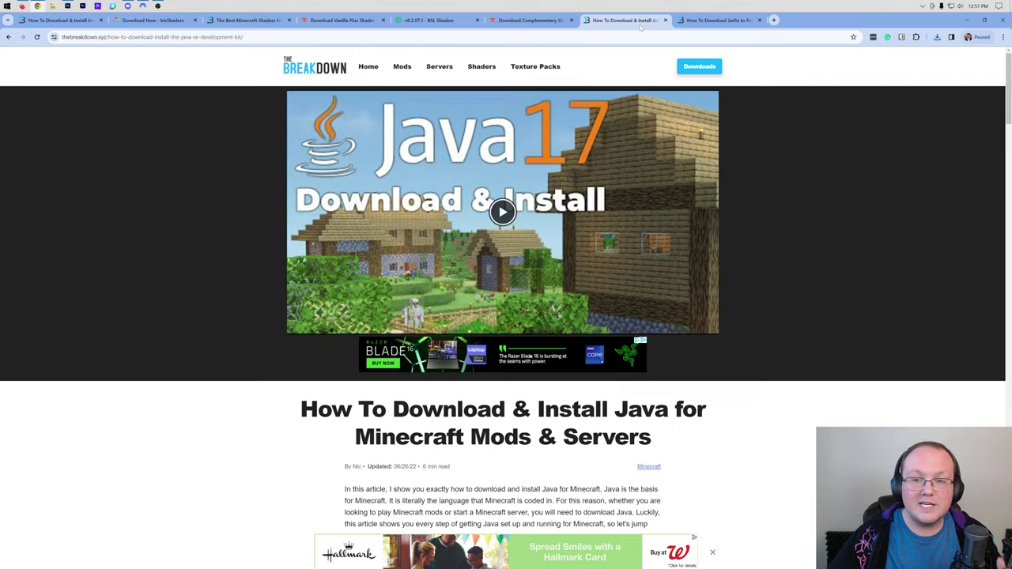
key("ctrl+Tab")
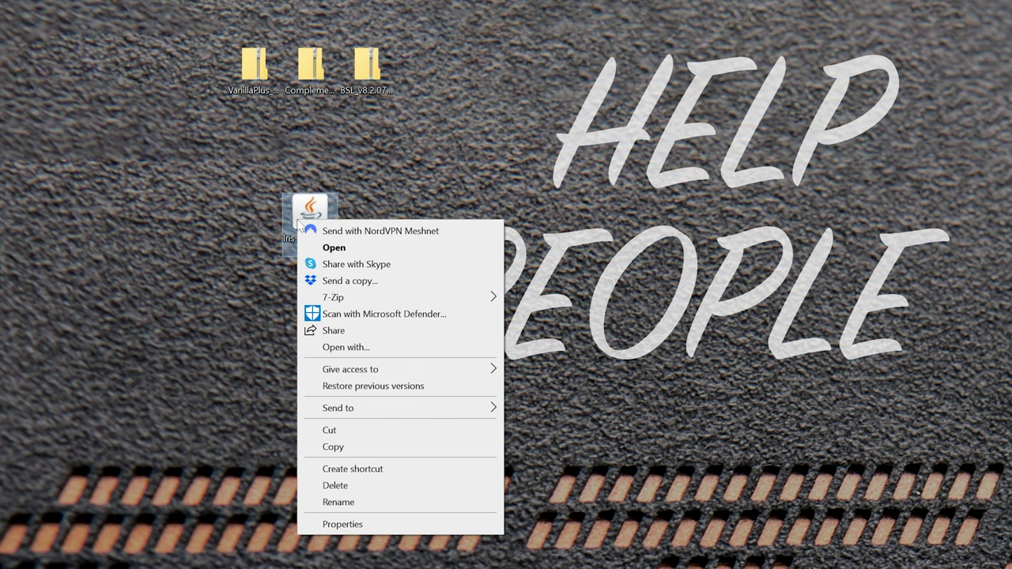
- Open the Iris installer with Java(TM) Platform SE binary and run an Iris Install for game version 1.20.4
left_click(359, 344)
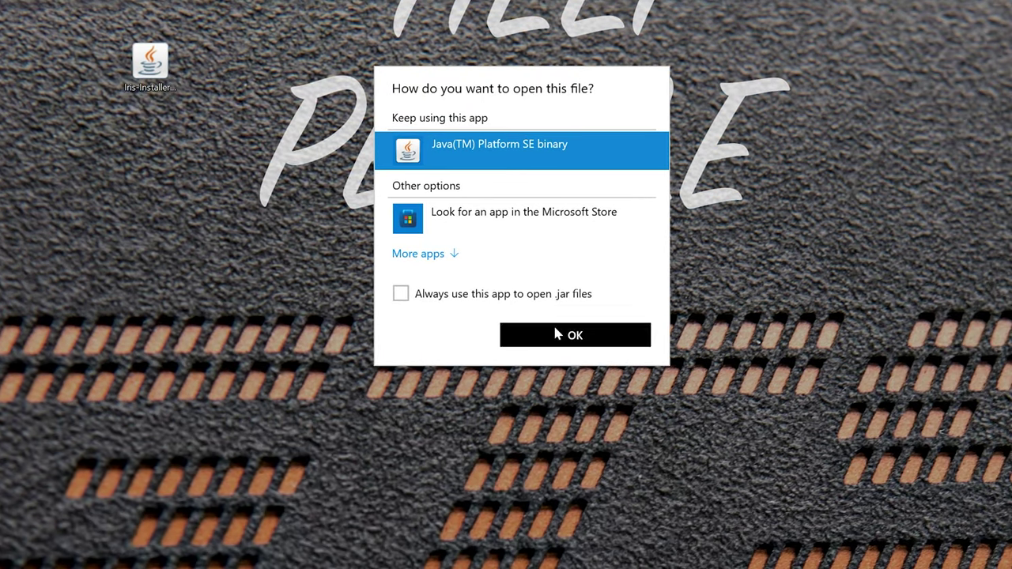
left_click(714, 490)
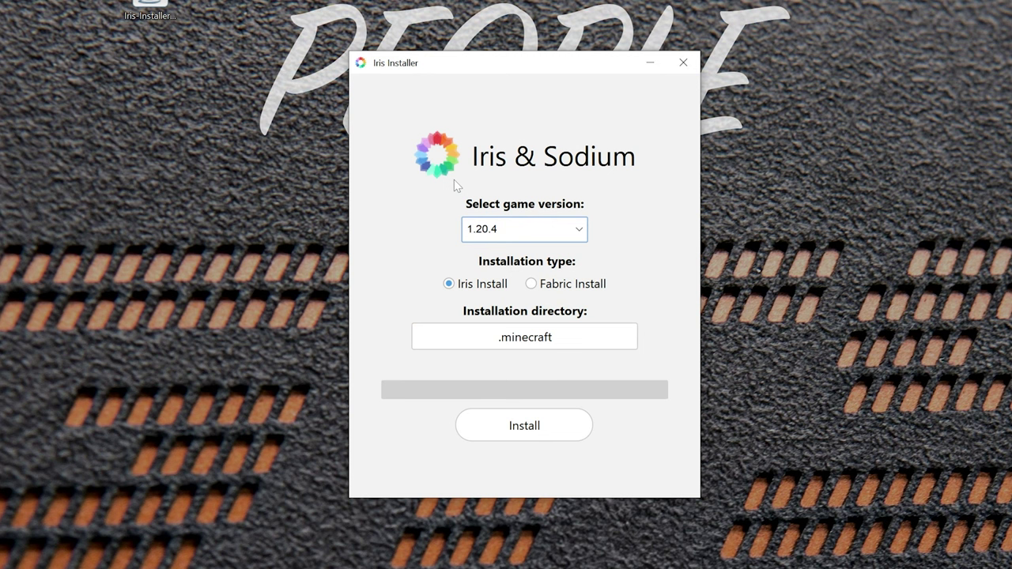
left_click(512, 226)
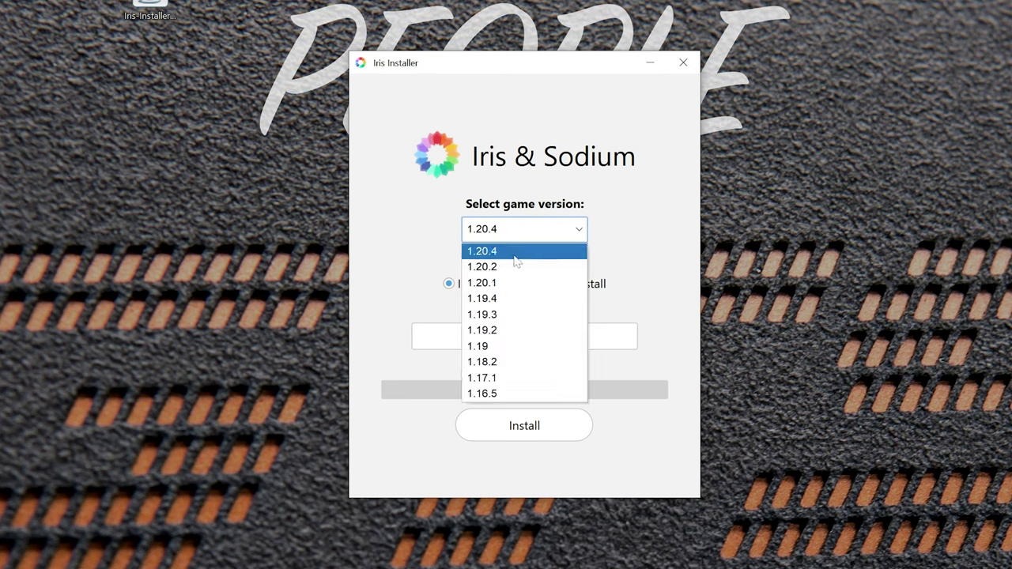
left_click(516, 254)
left_click(485, 290)
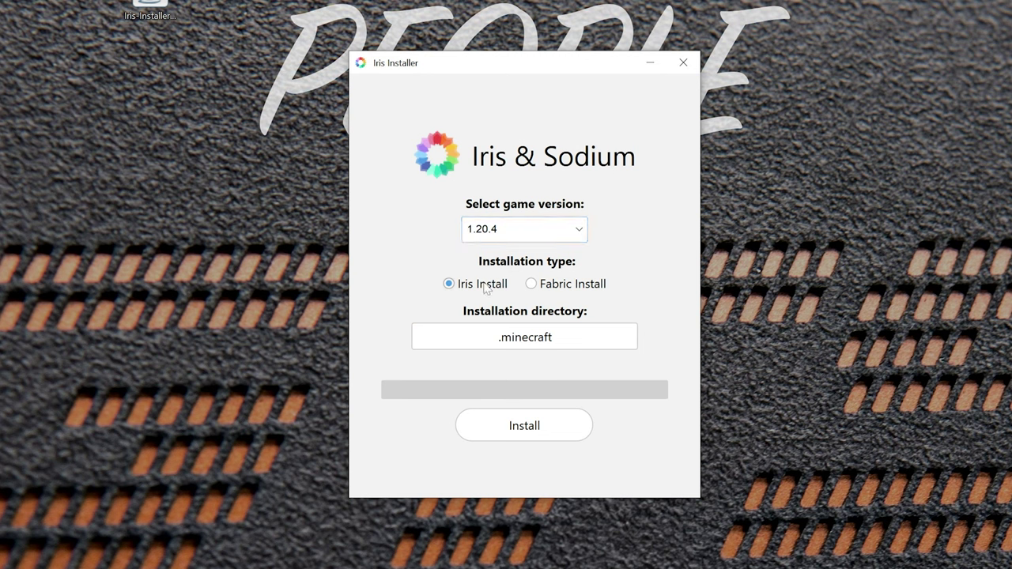
left_click(538, 427)
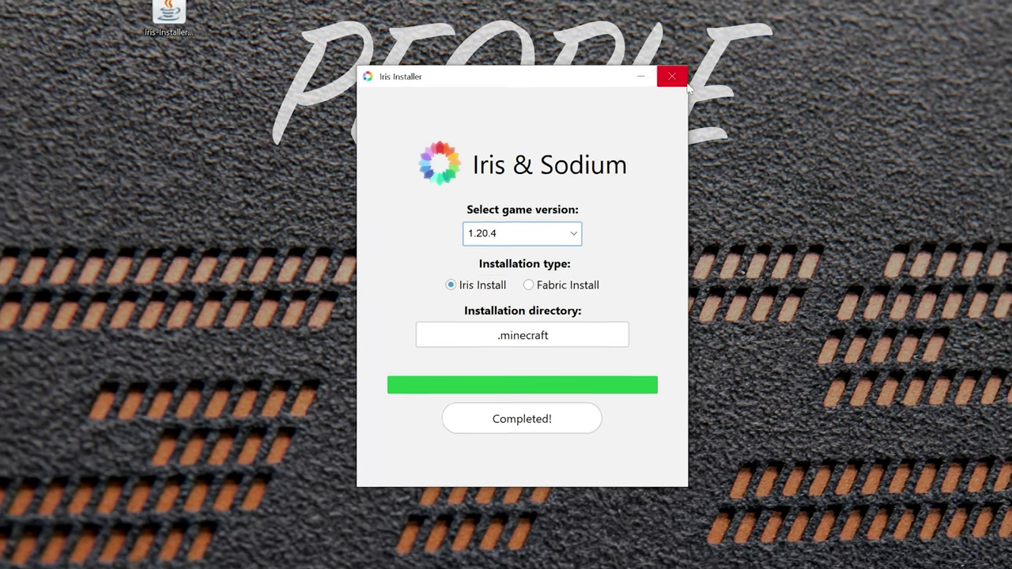
left_click(683, 63)
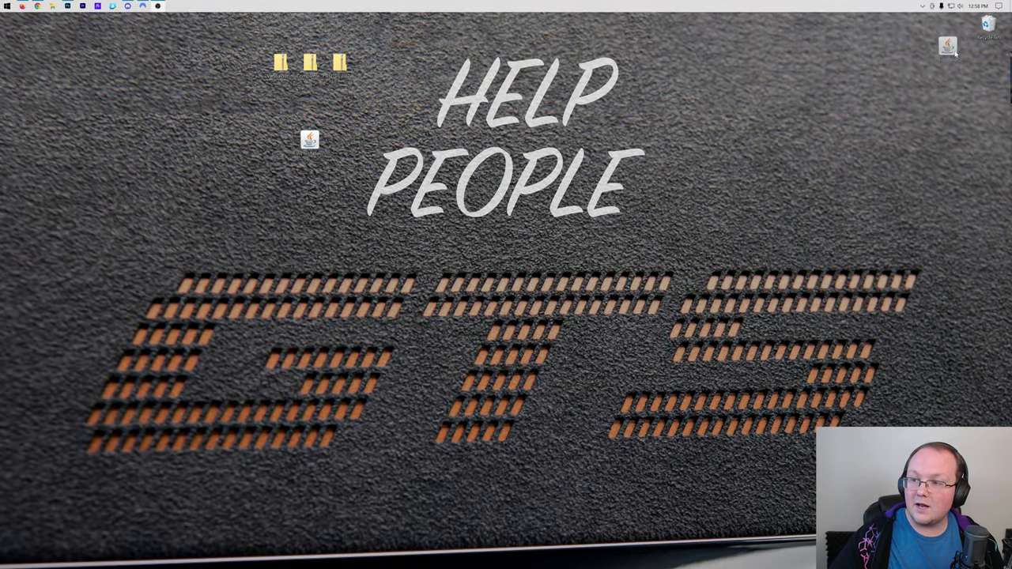
- Switch to the Minecraft Launcher and select the Iris & Sodium for 1.20.4 installation
key("super")
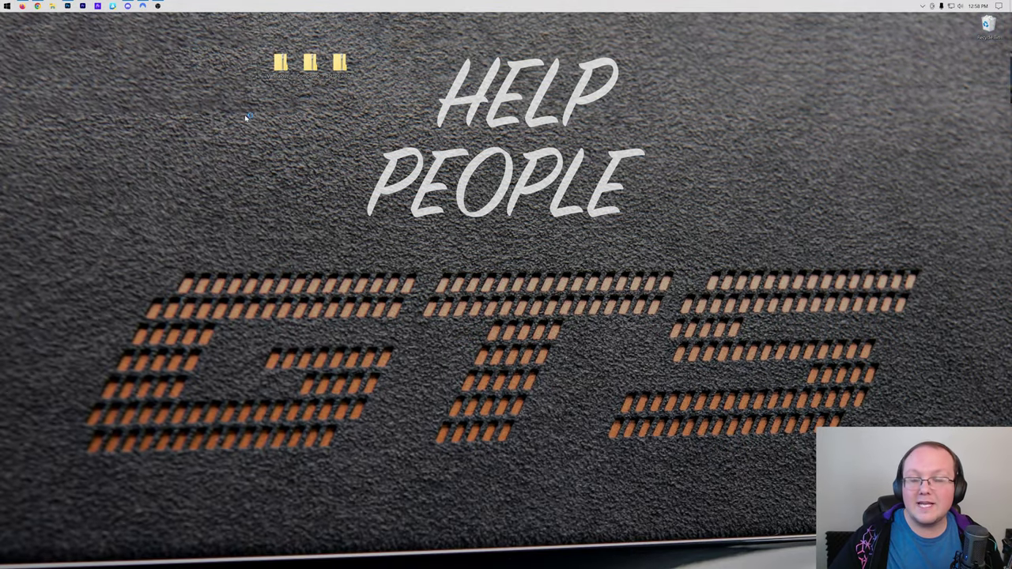
left_click(190, 50)
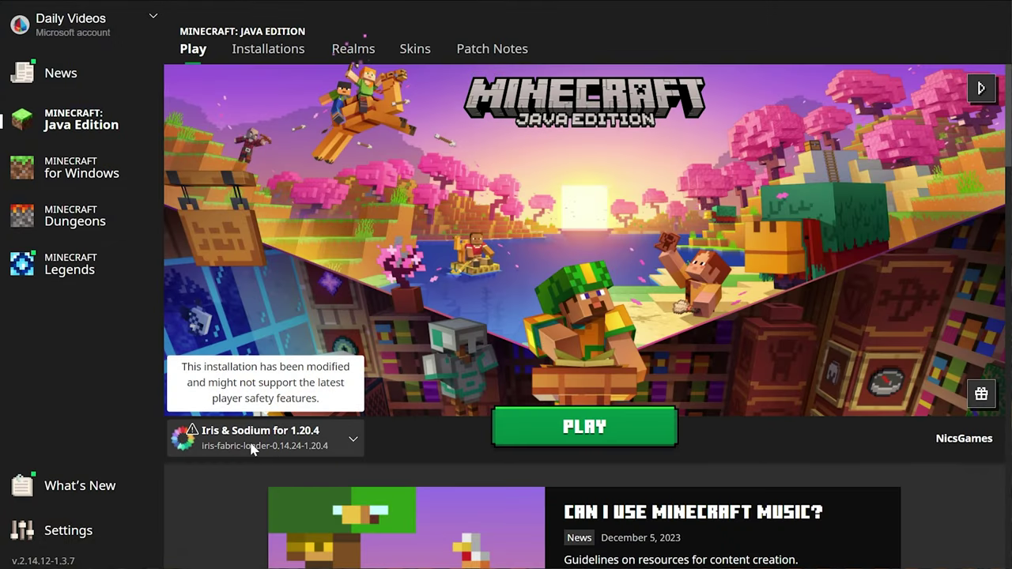
left_click(275, 445)
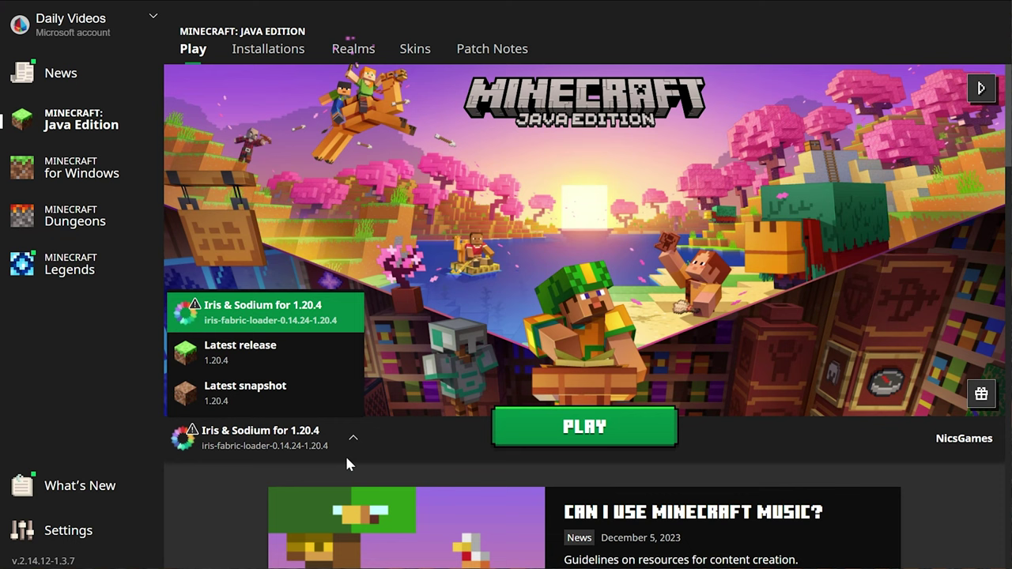
left_click(304, 316)
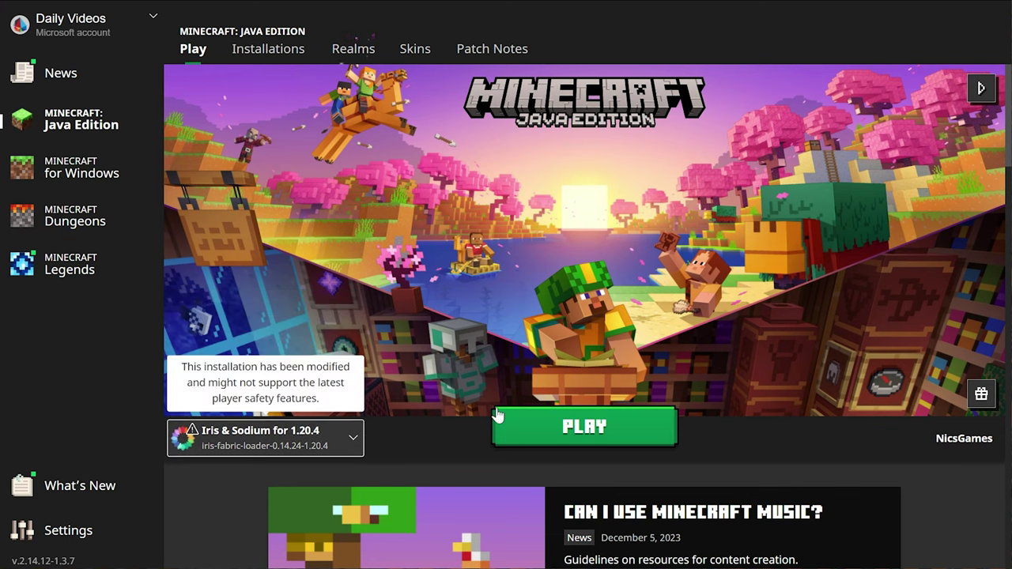
left_click(582, 427)
left_click(632, 373)
left_click(273, 439)
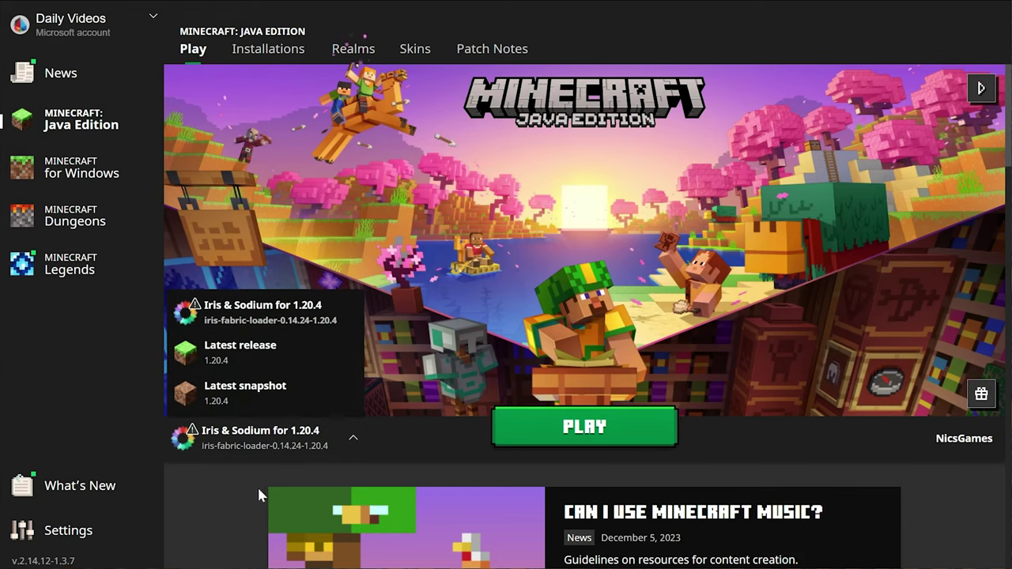
left_click(375, 432)
- Open the Java Edition installations list and have Modded versions included in it
left_click(266, 49)
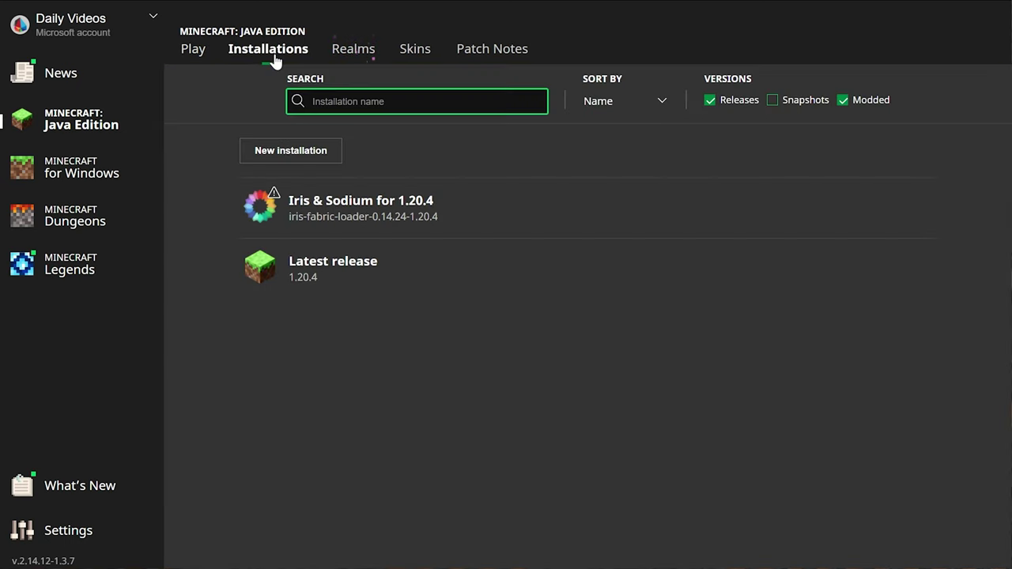
left_click(859, 100)
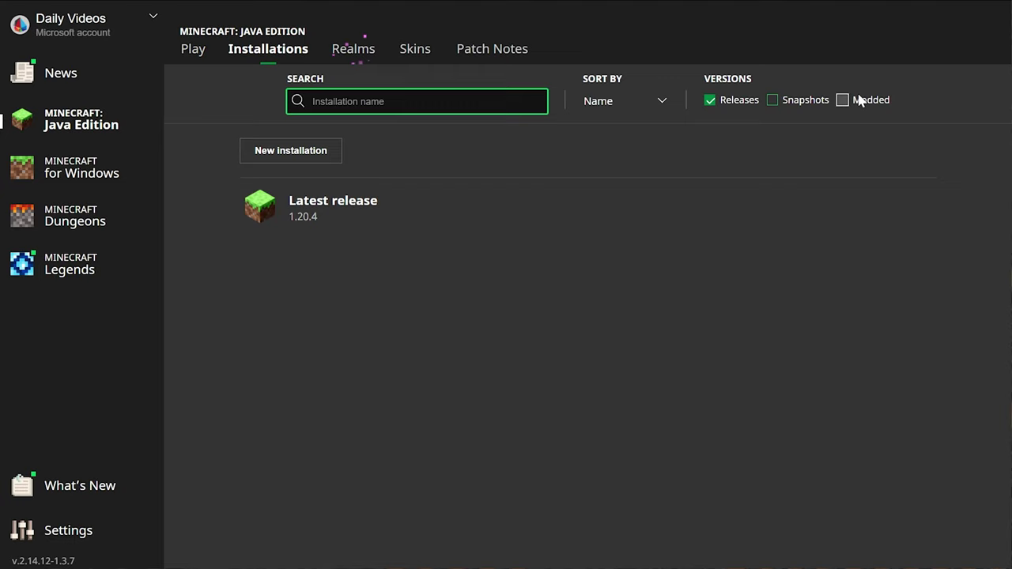
left_click(859, 100)
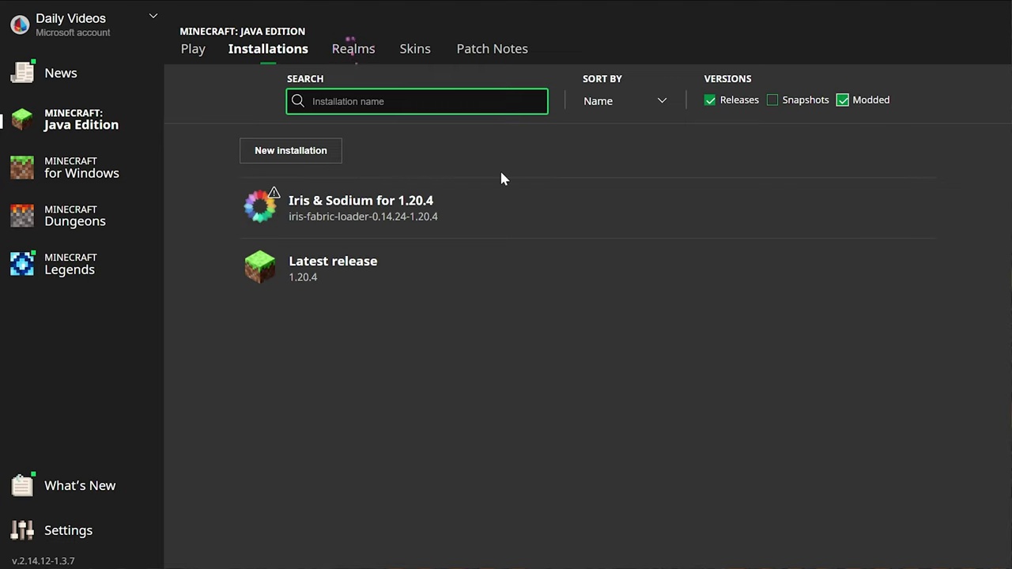
left_click(832, 211)
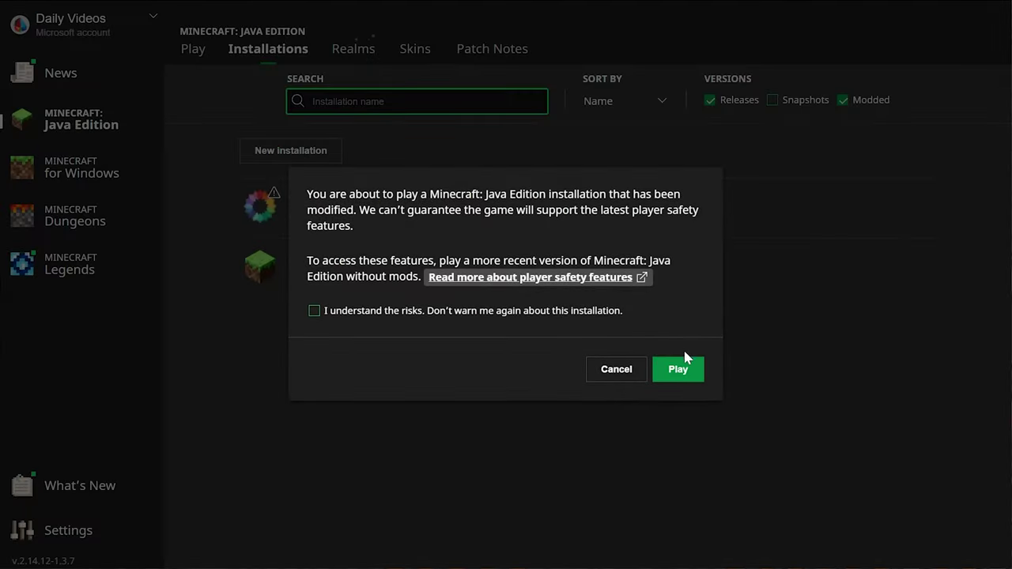
left_click(616, 369)
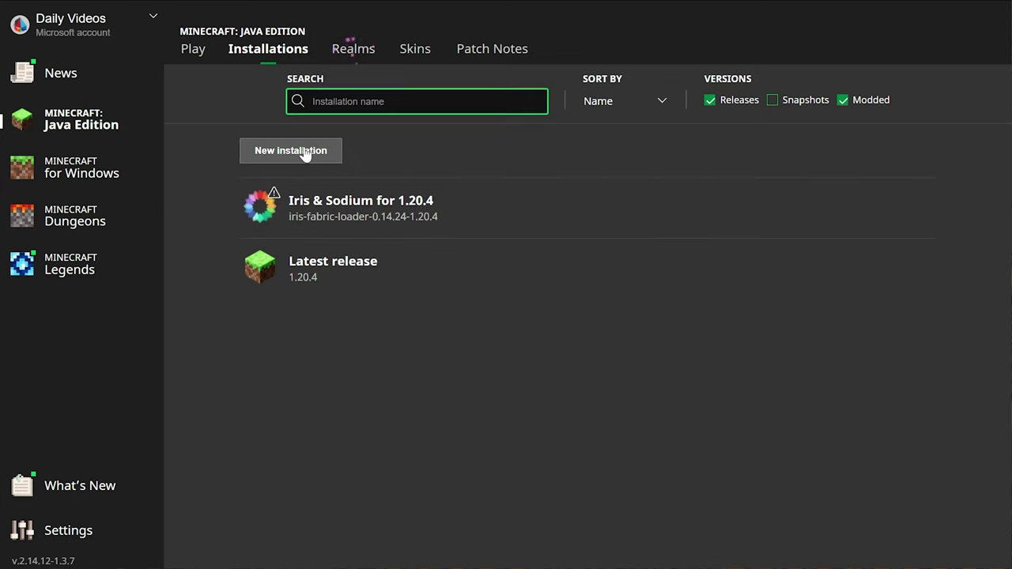
- Create a new installation named SimpleGameHosting.com with the version release iris-fabric-loader-0.14.24-1.20.4
left_click(305, 152)
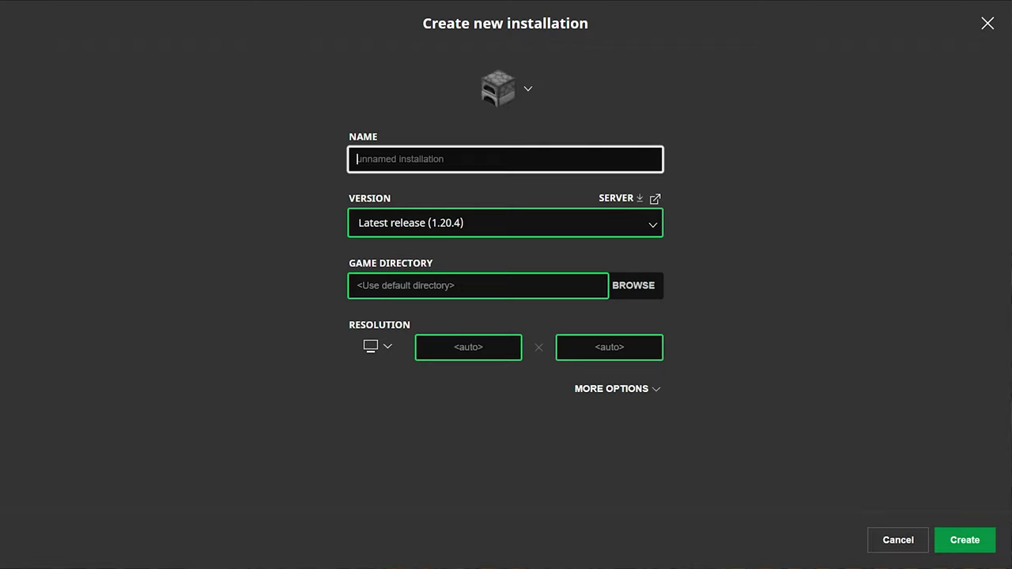
type("SimpleGameH")
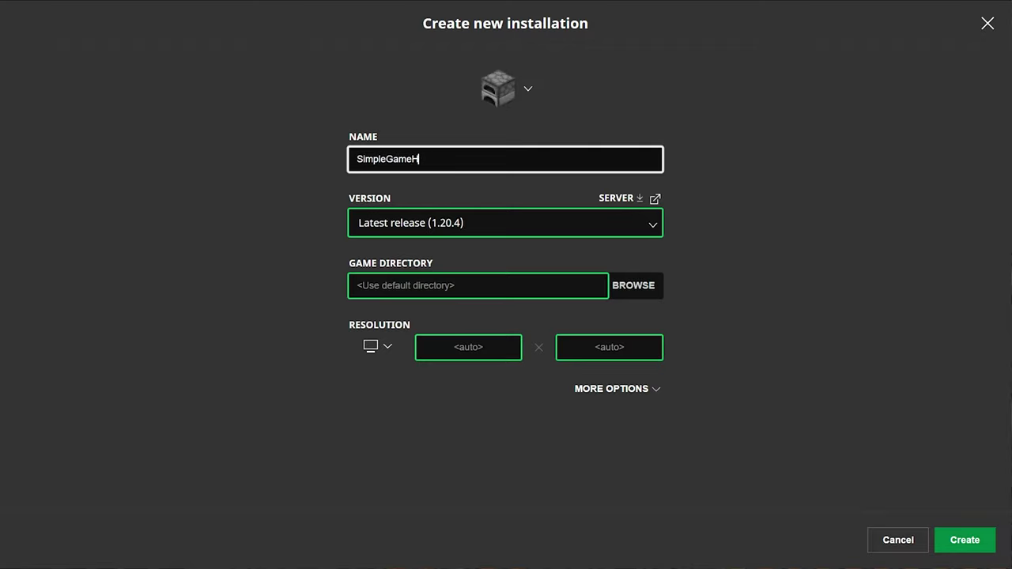
type("osting.com")
left_click(505, 222)
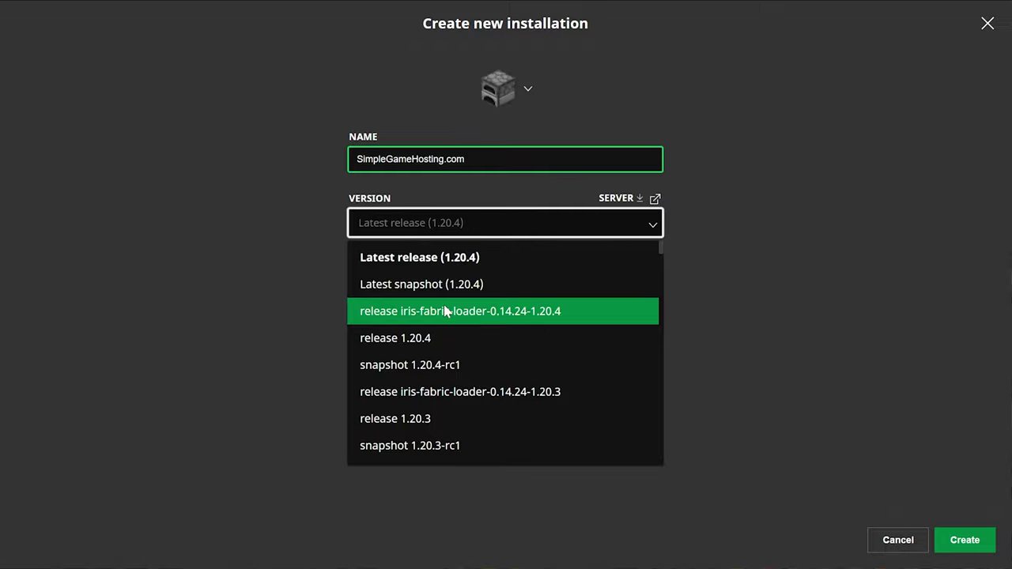
scroll(463, 313, "down", 10)
scroll(462, 313, "up", 10)
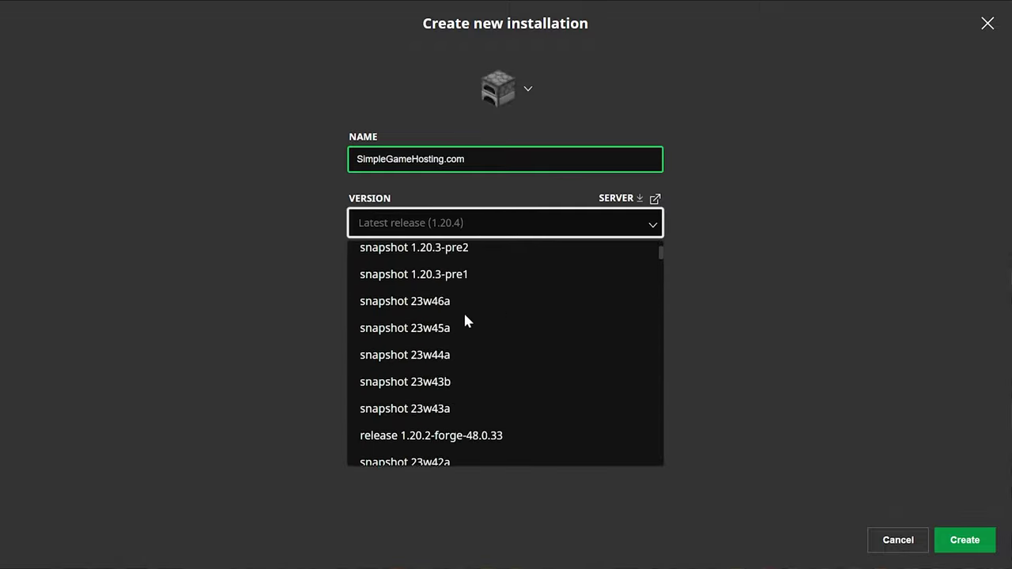
left_click(583, 324)
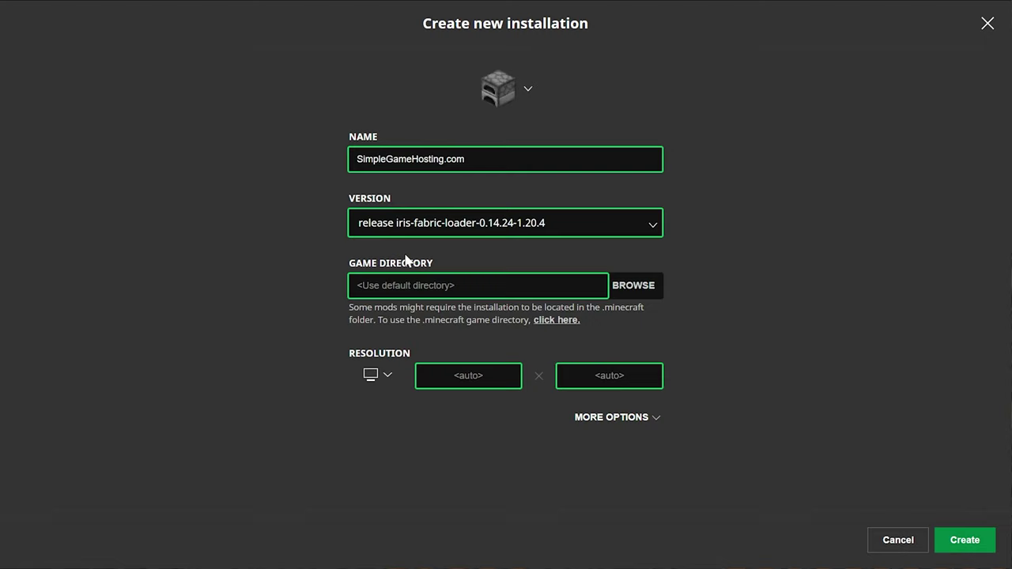
left_click(378, 375)
left_click(378, 344)
left_click(967, 540)
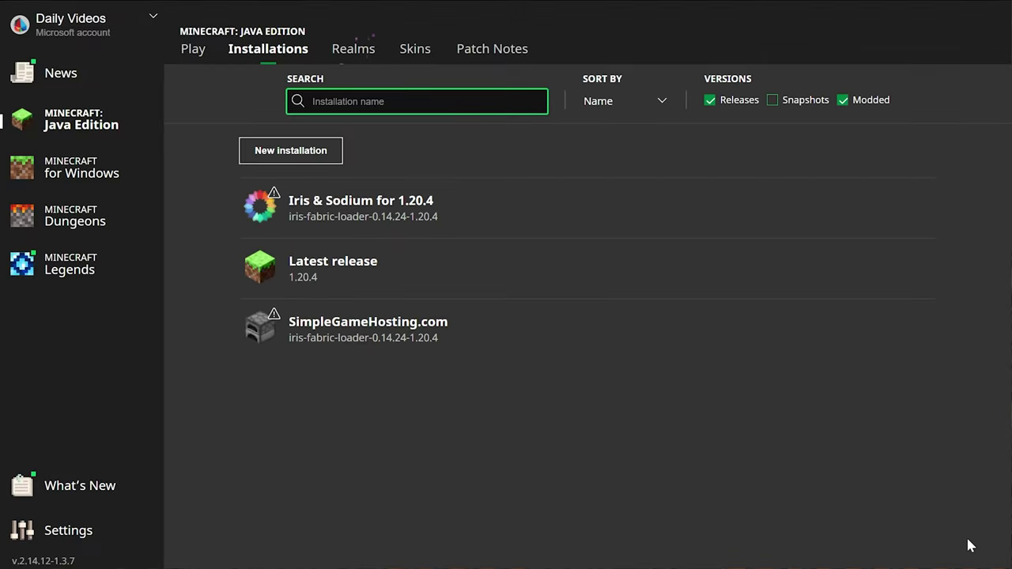
- Launch the SimpleGameHosting.com installation and accept the modified-installation warning
mouse_move(290, 334)
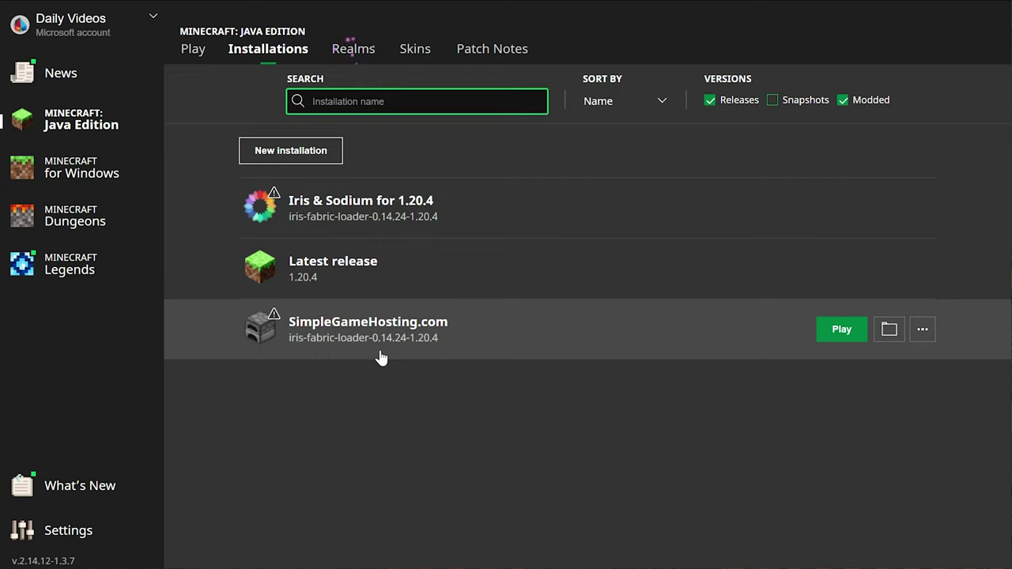
left_click(850, 338)
left_click(678, 366)
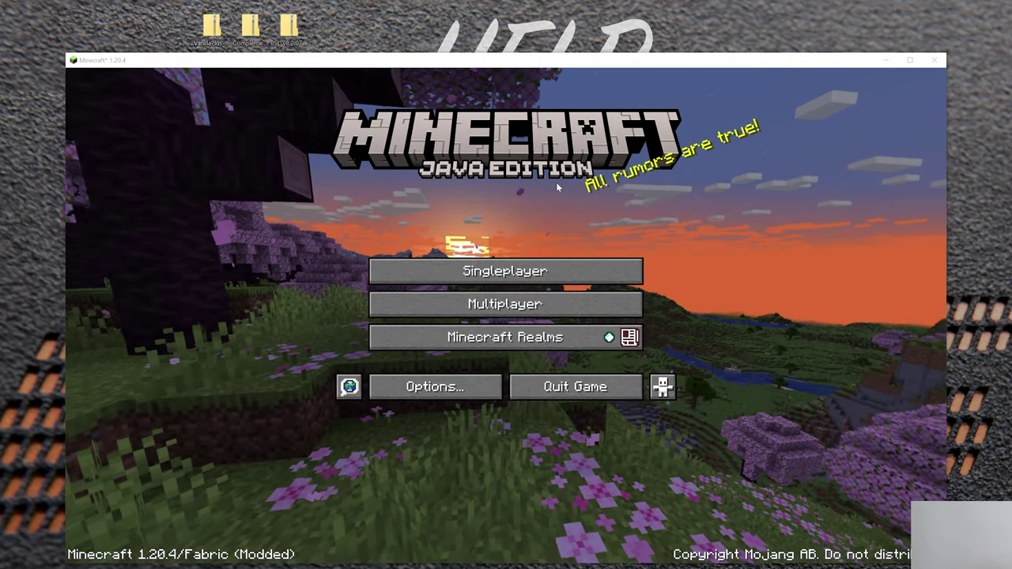
- Check the shader packs section in the game's video settings and return to the options
left_click(478, 387)
left_click(443, 265)
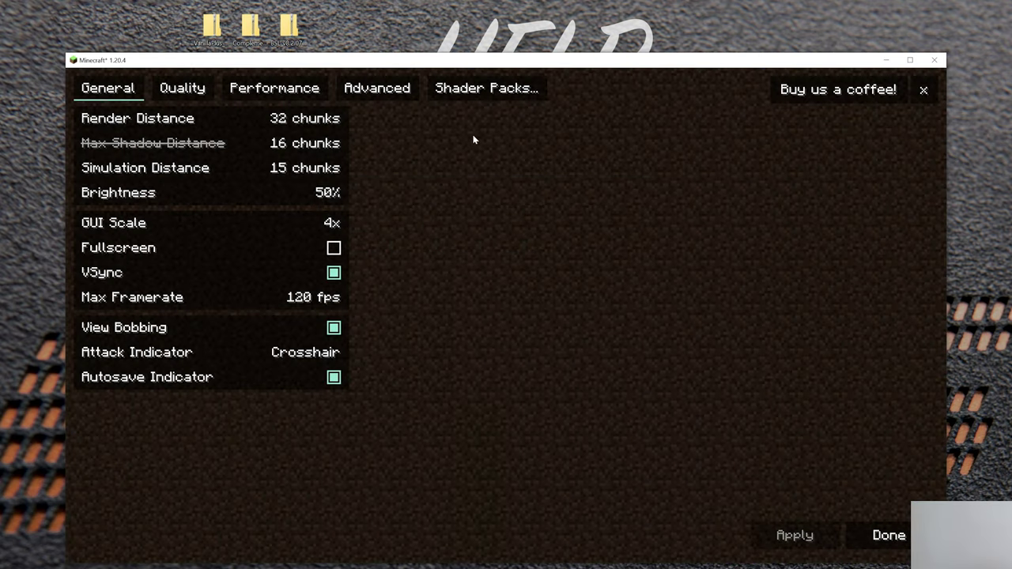
left_click(476, 91)
key("Escape")
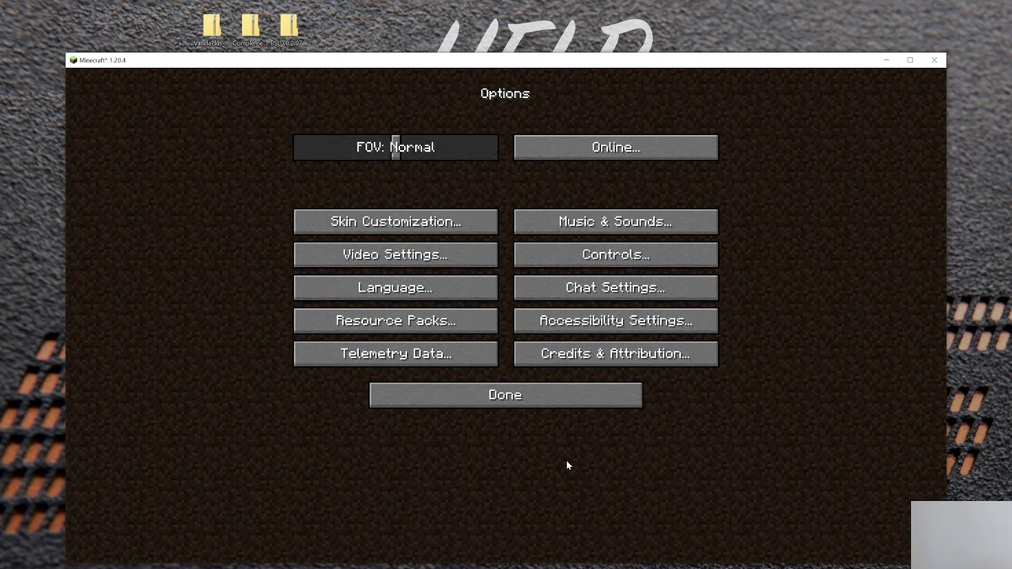
- Open the shader pack folder from the shader packs section of the game's video settings
key("Escape")
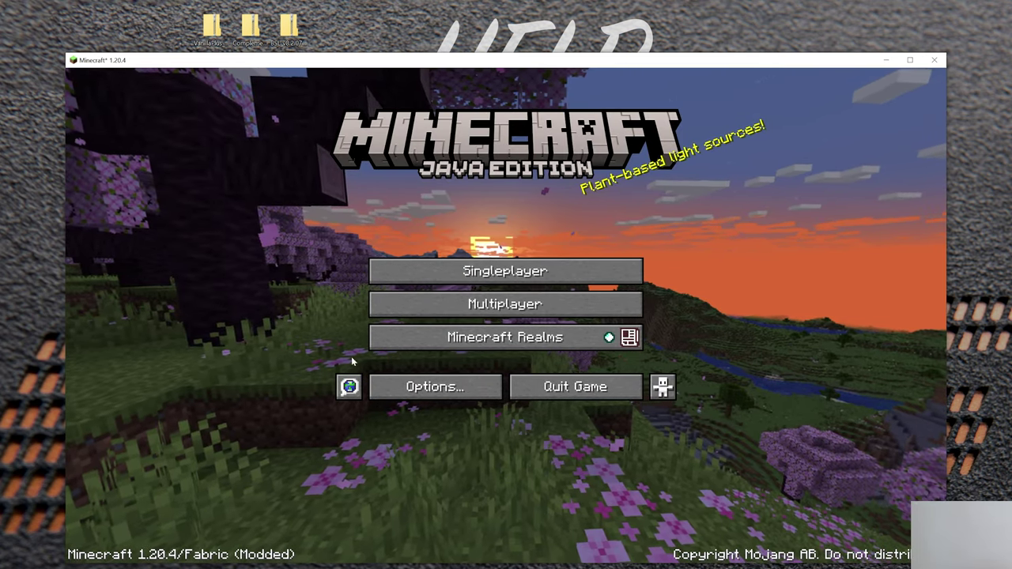
left_click(387, 393)
left_click(401, 261)
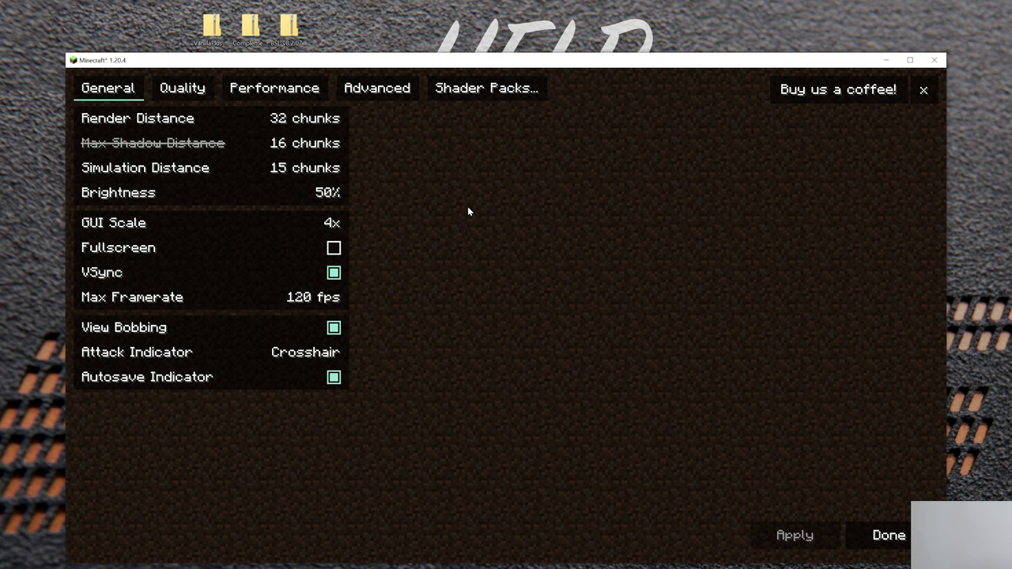
left_click(500, 94)
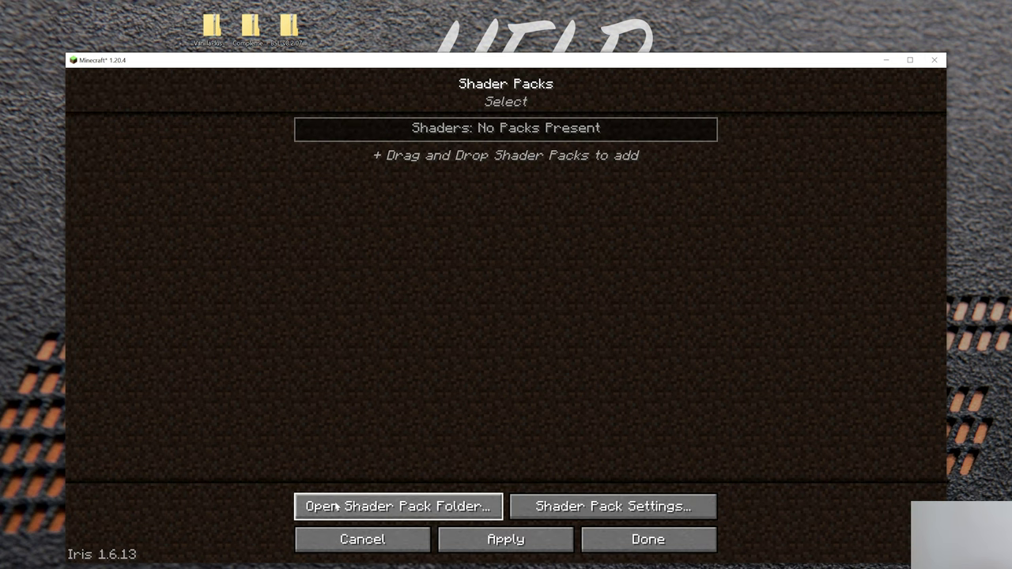
left_click(408, 509)
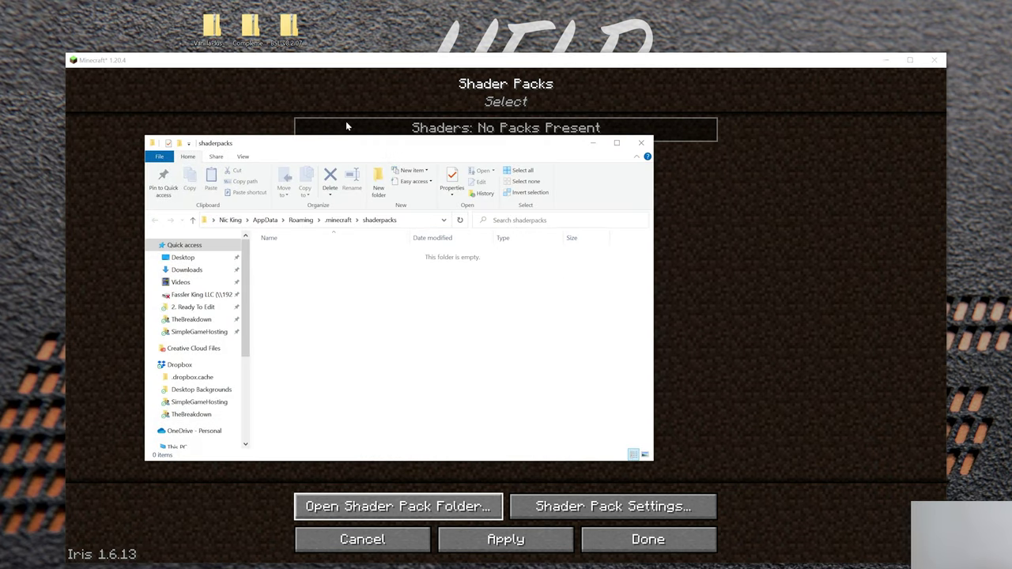
- Move the VanillaPlus_v3.2, ComplementaryUnbound_r5.1.1 and BSL_v8.2.07.1 zip files from the desktop into the shaderpacks folder and close it
left_click_drag(360, 145, 478, 131)
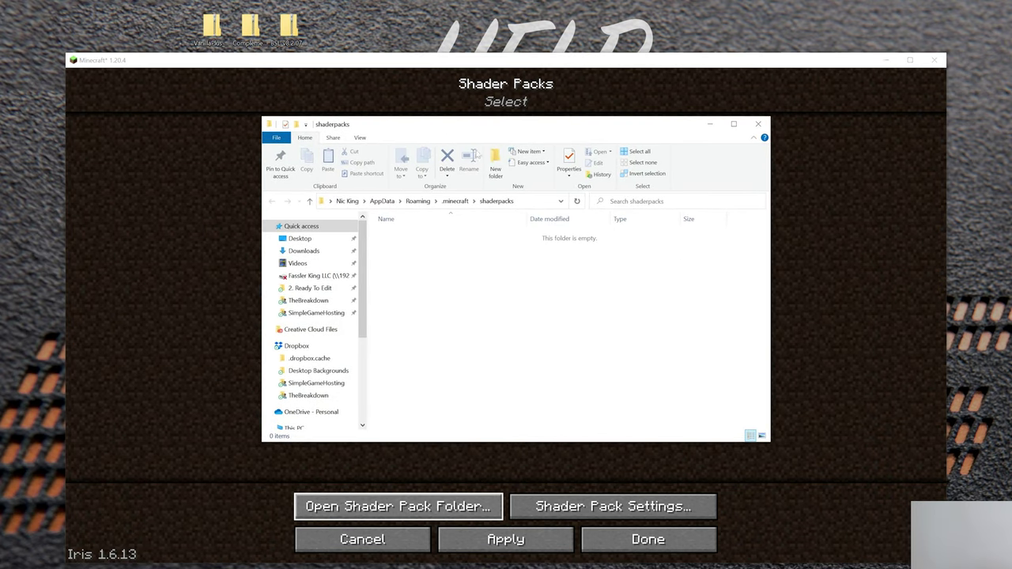
left_click_drag(190, 10, 321, 72)
left_click_drag(249, 28, 584, 277)
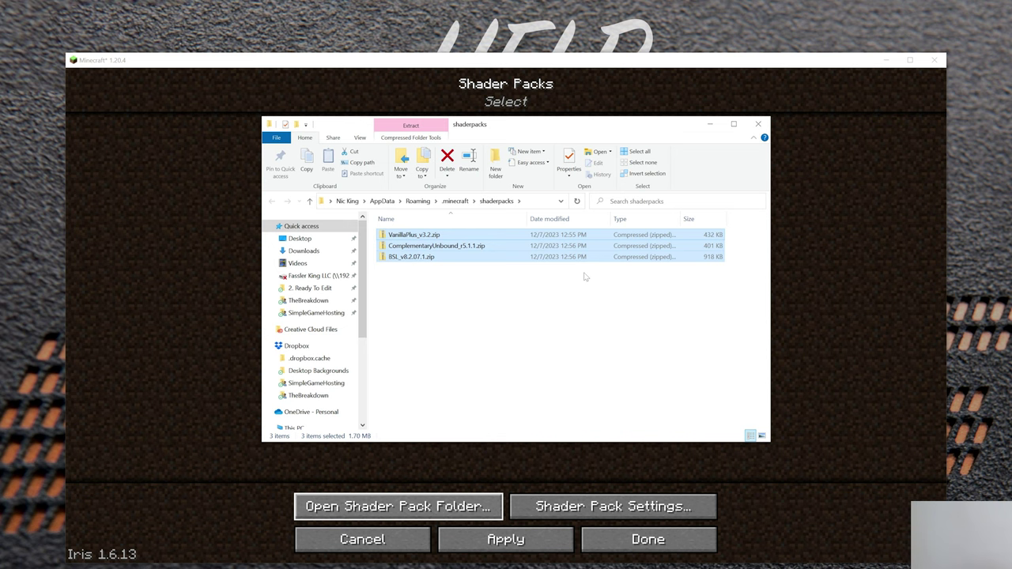
left_click_drag(482, 131, 472, 130)
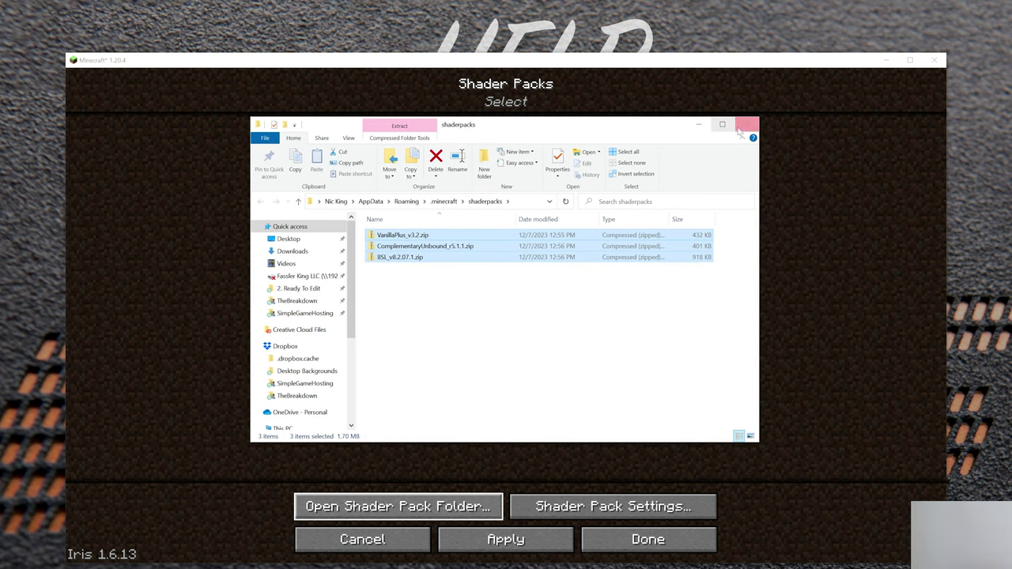
left_click(745, 127)
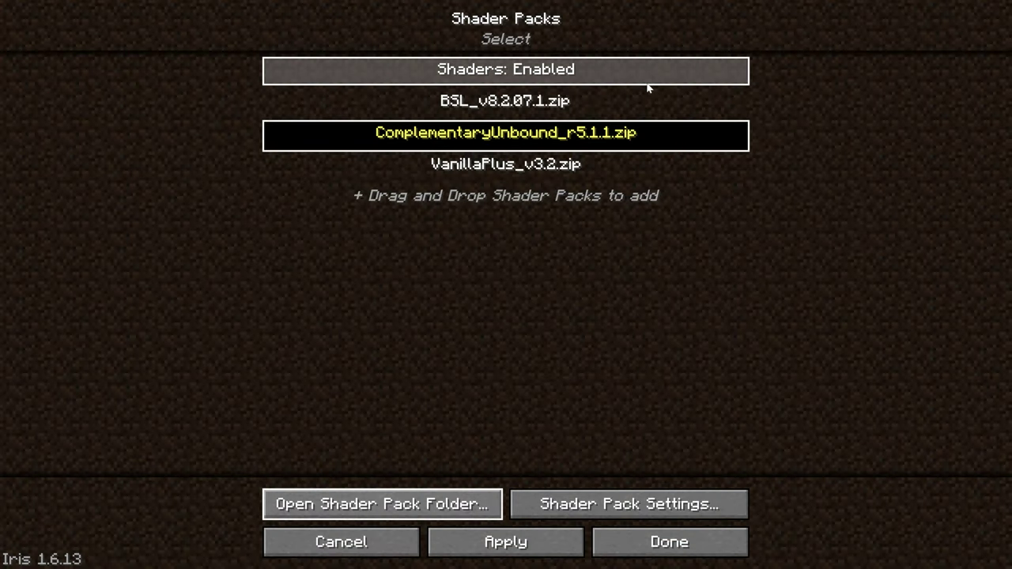
- Apply BSL_v8.2.07.1.zip as the active shader pack and finish the shader selection
left_click(621, 83)
left_click(606, 132)
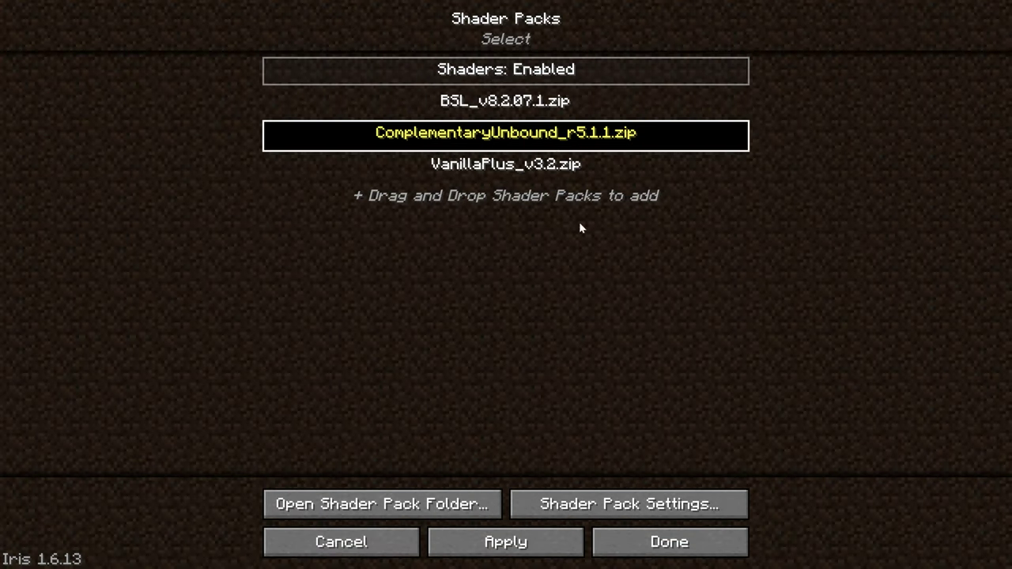
left_click(545, 101)
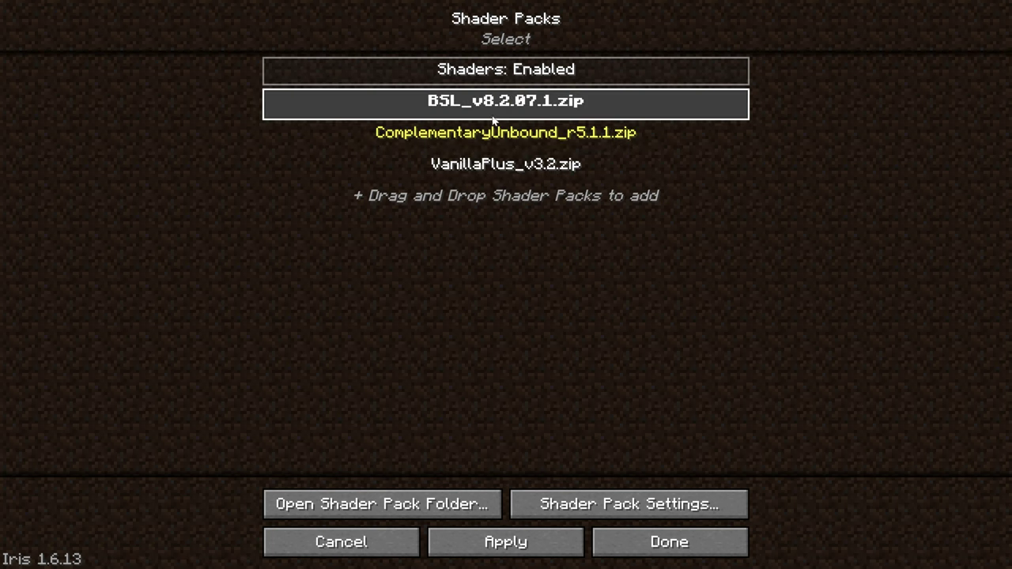
left_click(510, 541)
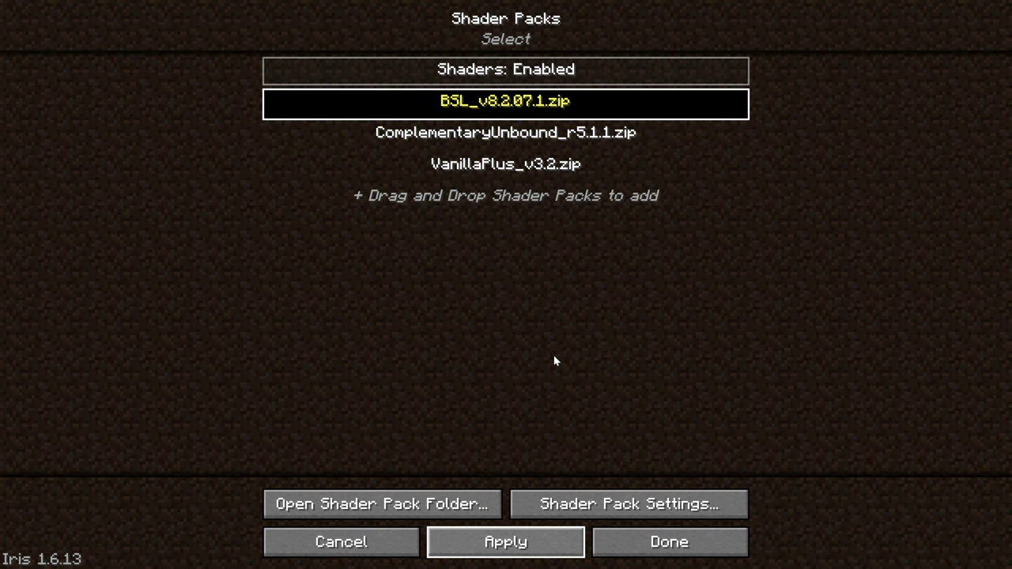
left_click(662, 543)
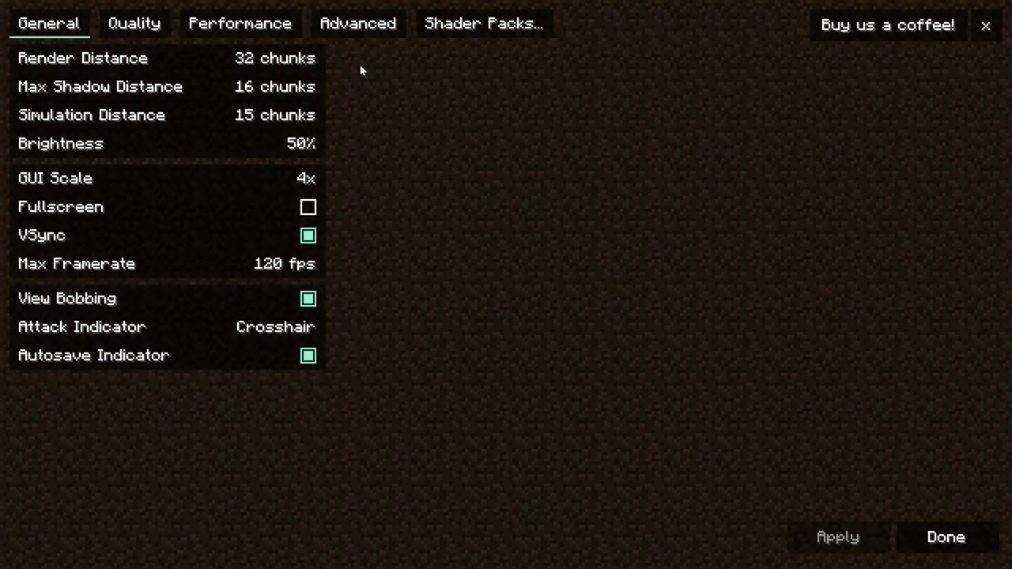
- Look through the quality, advanced and general video settings and return to the title screen
left_click(154, 28)
left_click(393, 24)
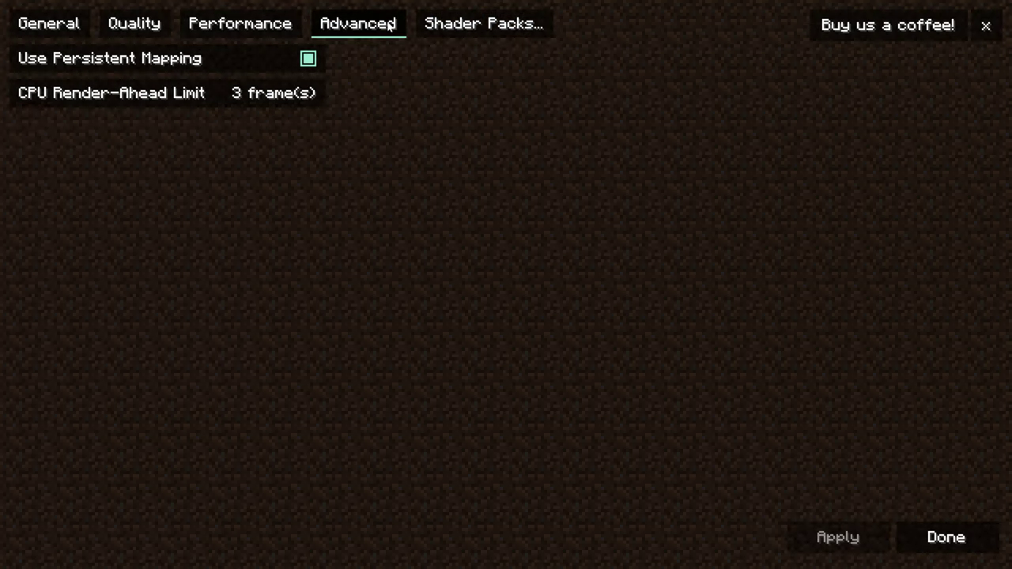
left_click(29, 31)
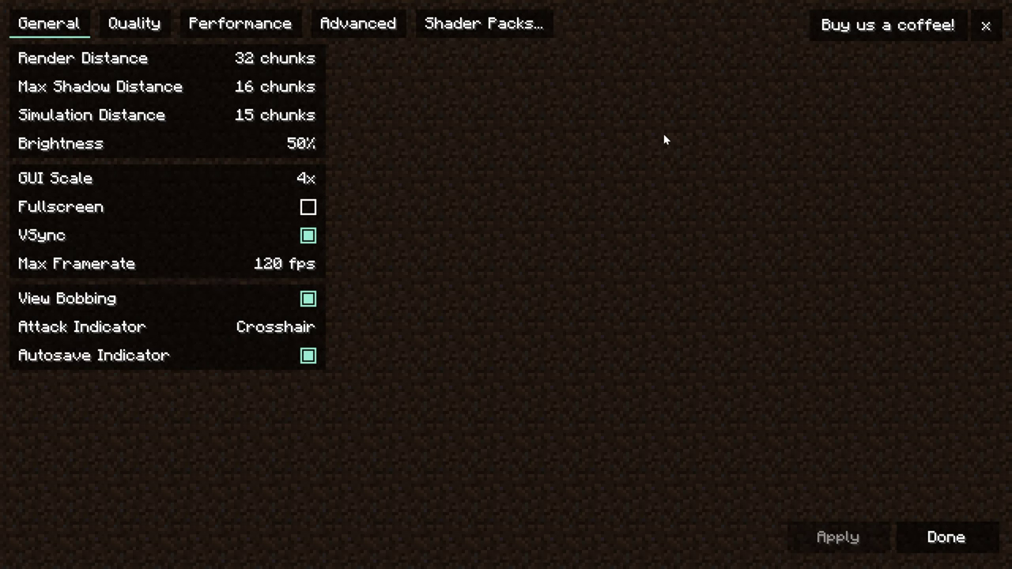
key("Escape")
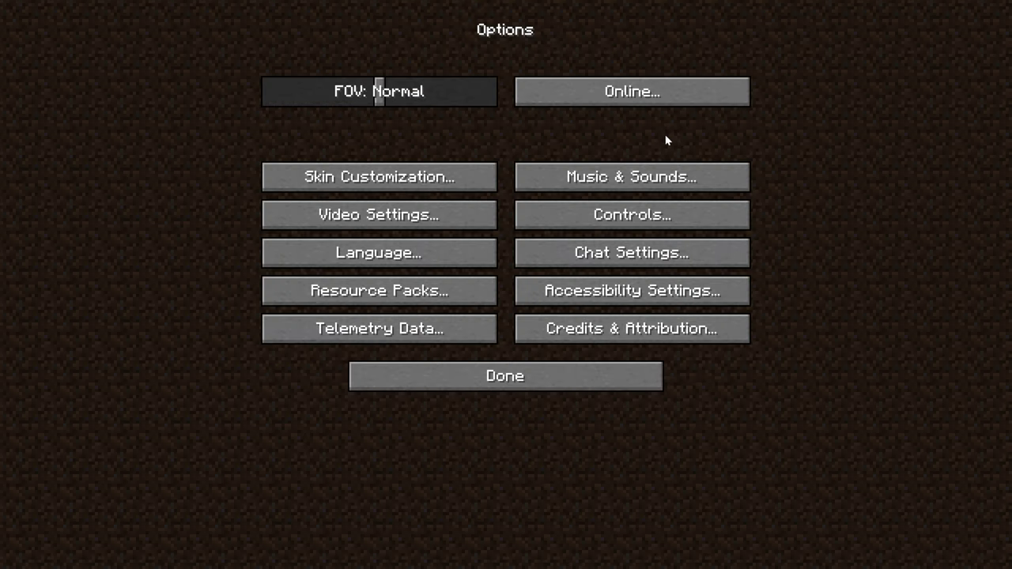
key("Escape")
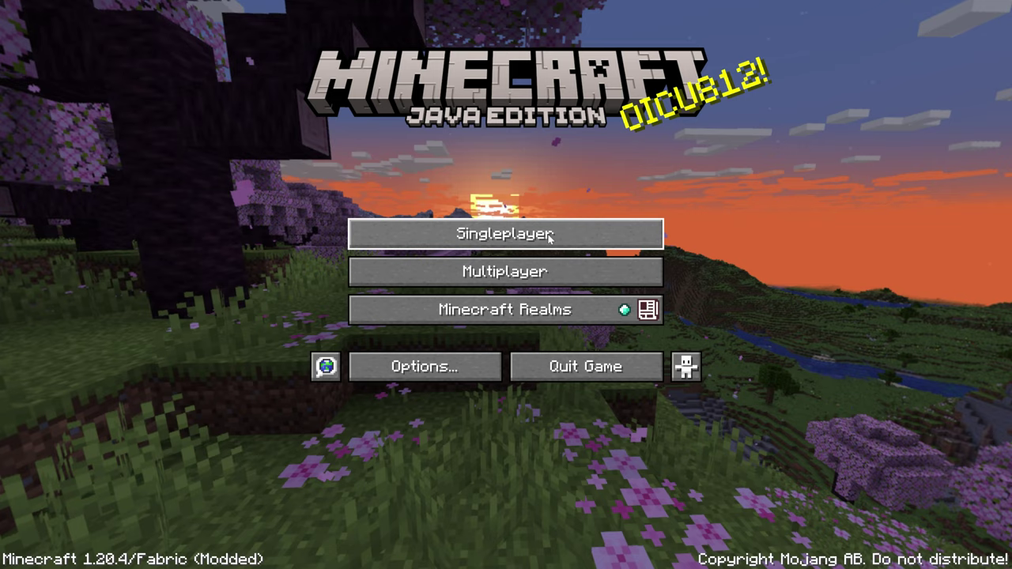
- Join the SimpleGameHosting multiplayer server, accepting the third-party online play caution
left_click(550, 266)
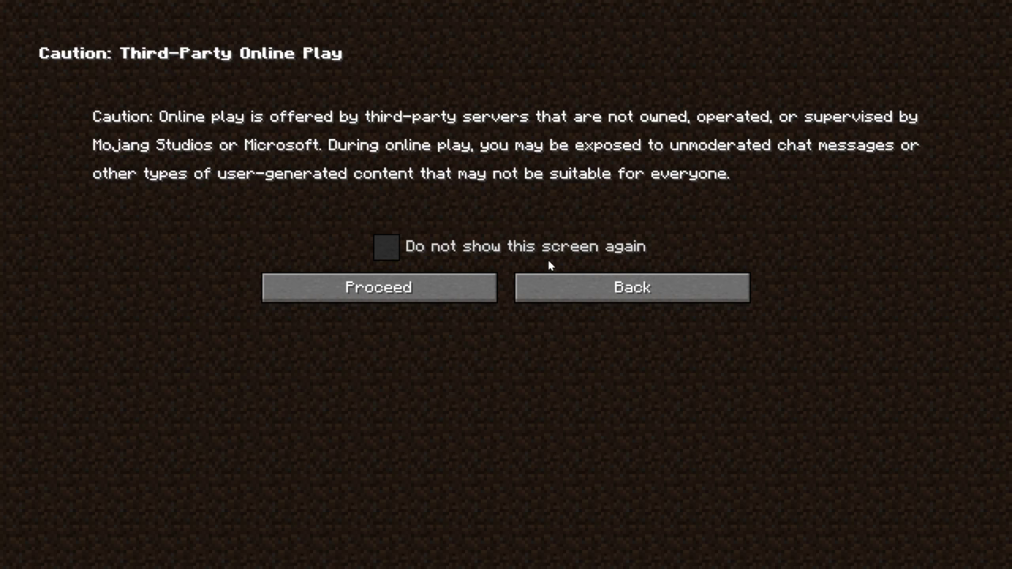
left_click(439, 298)
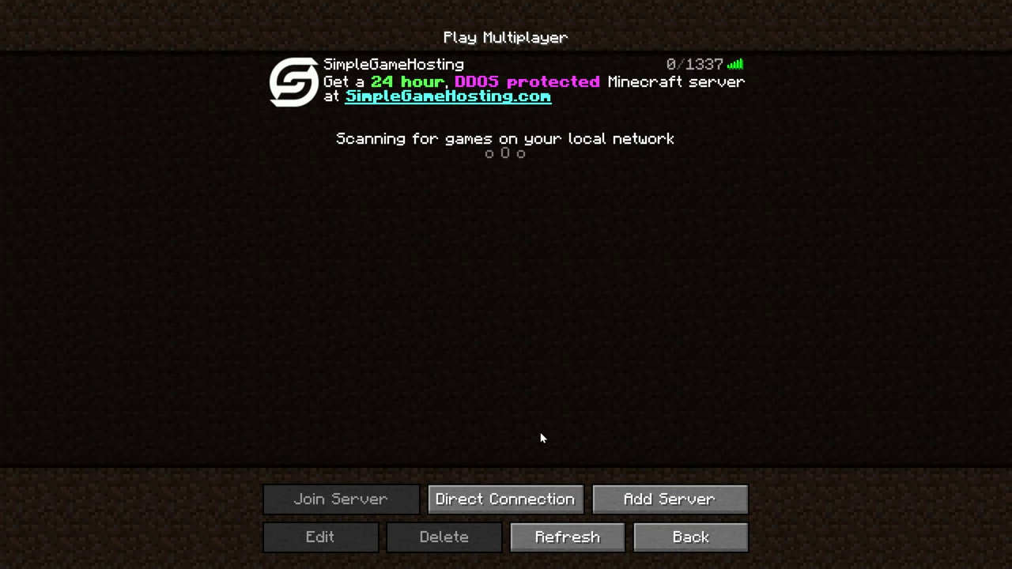
double_click(591, 94)
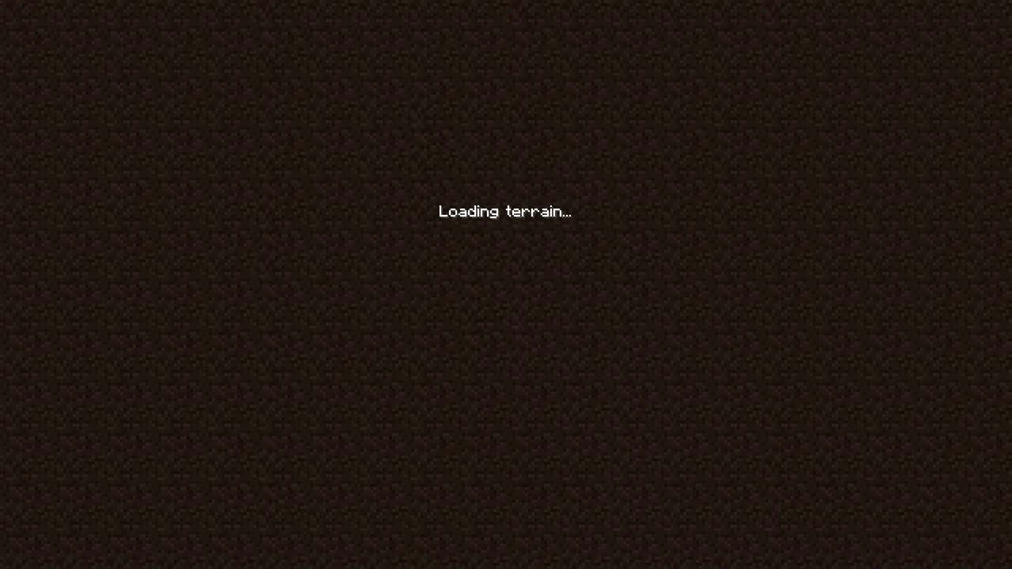
- Walk forward along the village path to view the world with the BSL shaders
key("w")
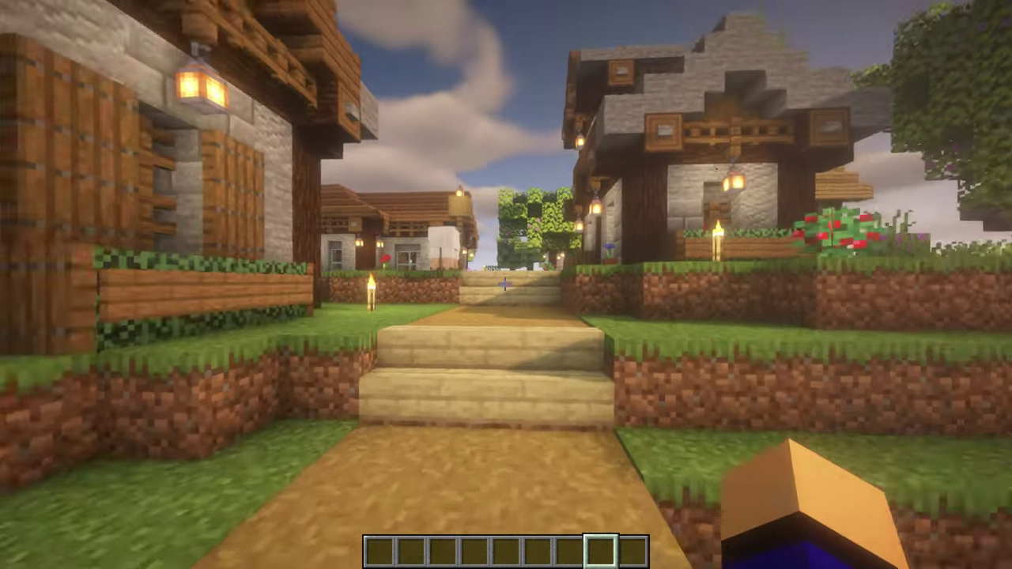
key("w")
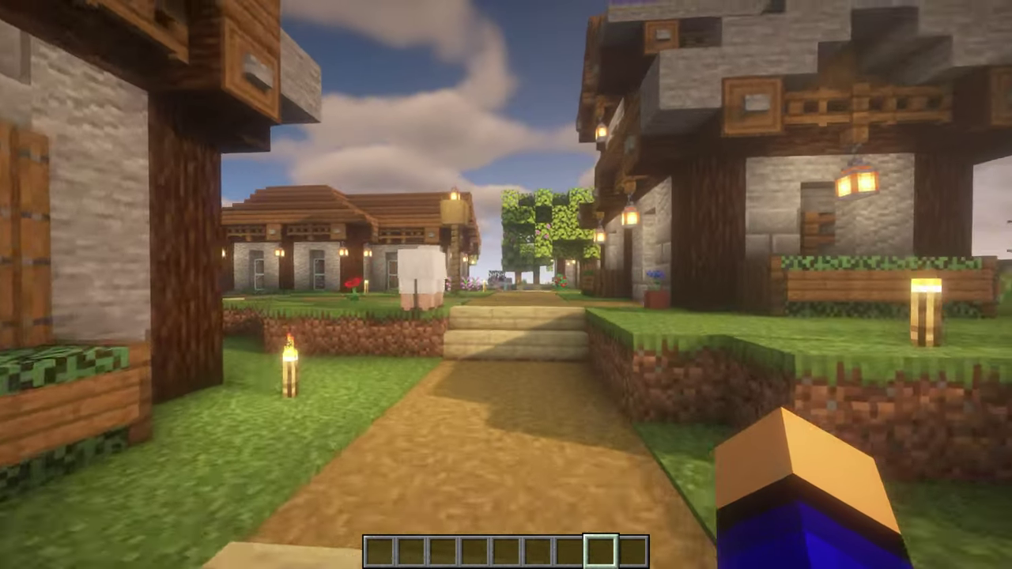
key("w")
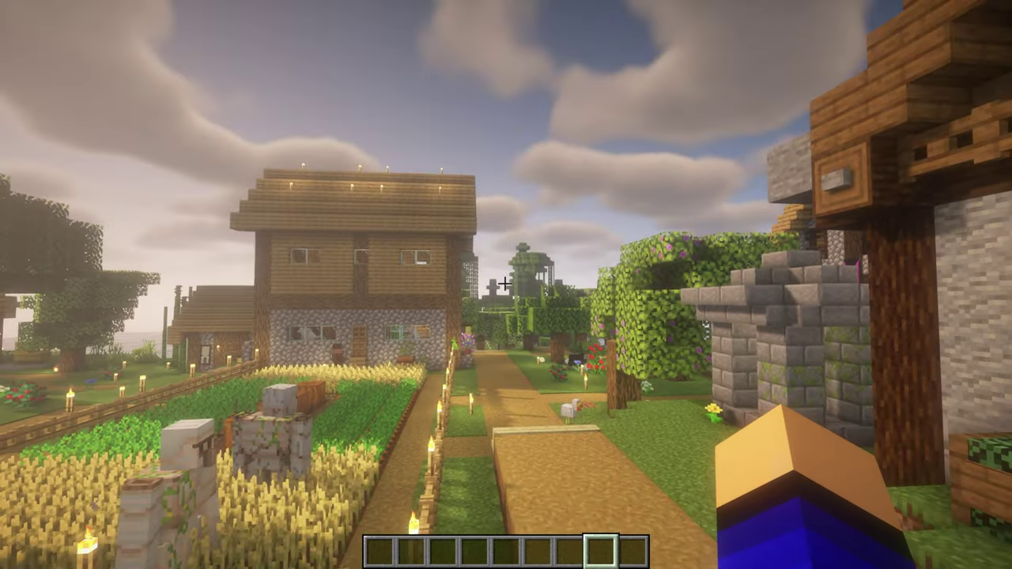
- From the in-game shader pack list, apply ComplementaryUnbound_r5.1.1.zip and switch to VanillaPlus_v3.2.zip
key("Escape")
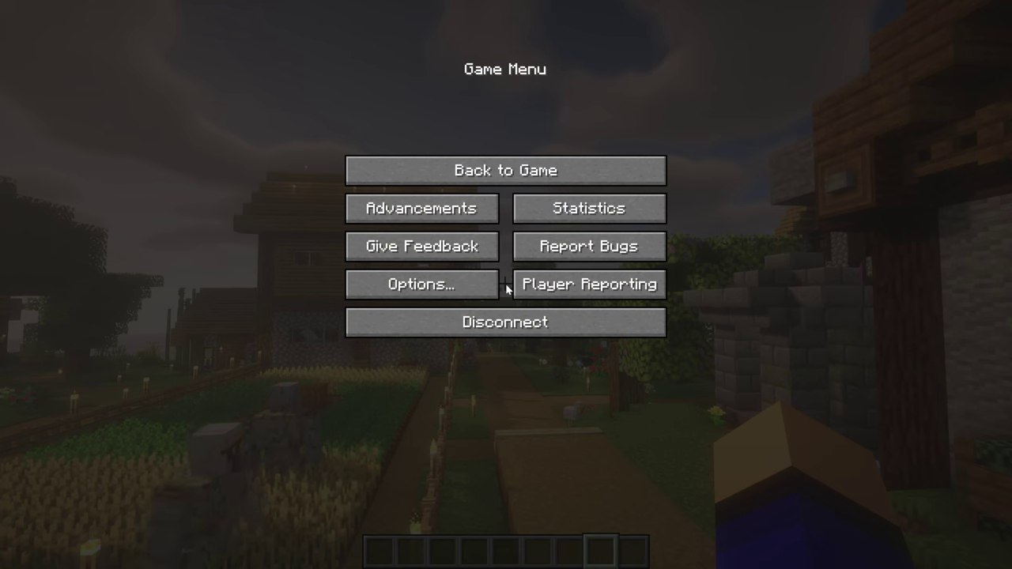
left_click(463, 300)
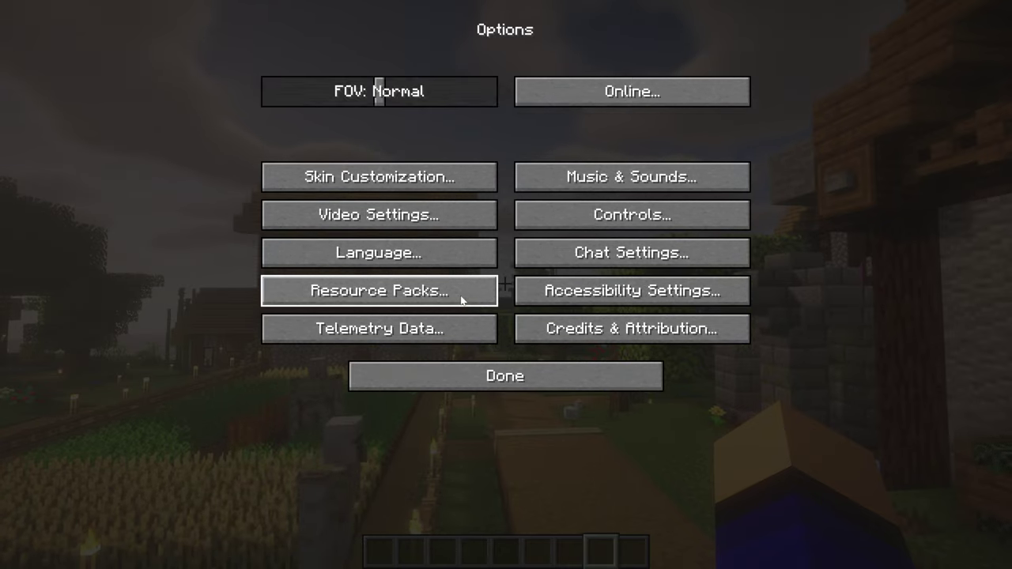
left_click(445, 229)
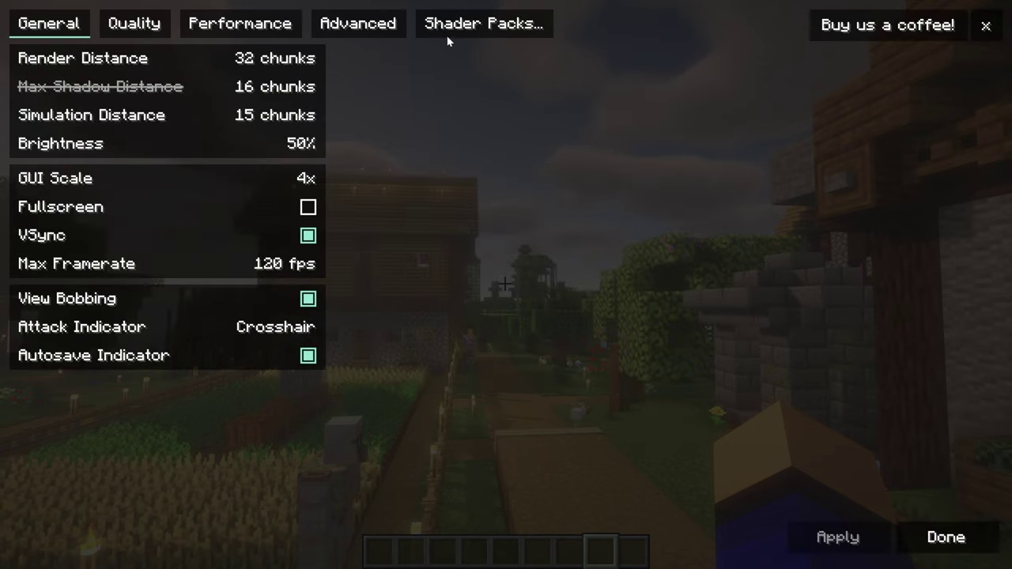
left_click(447, 35)
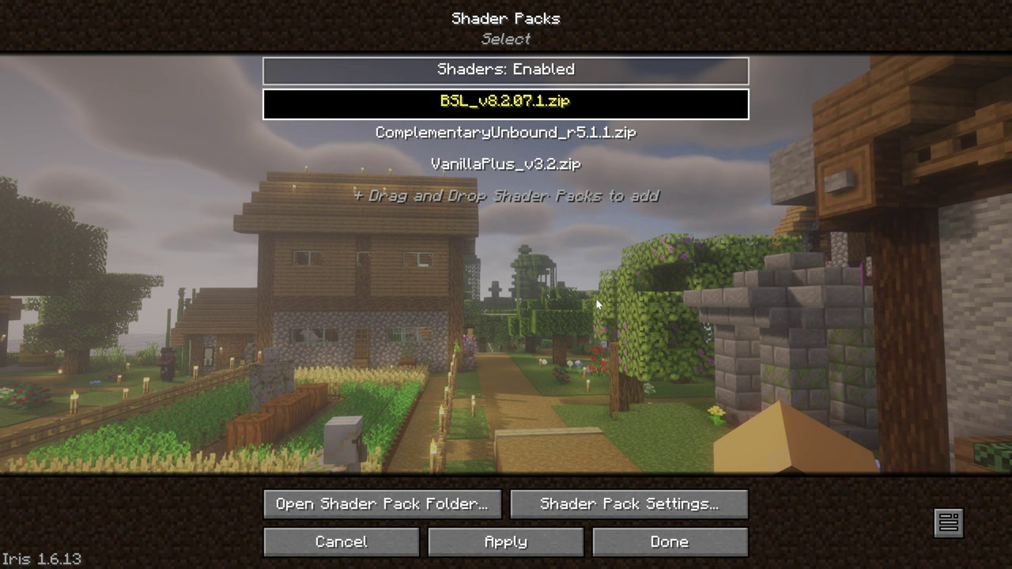
left_click(395, 136)
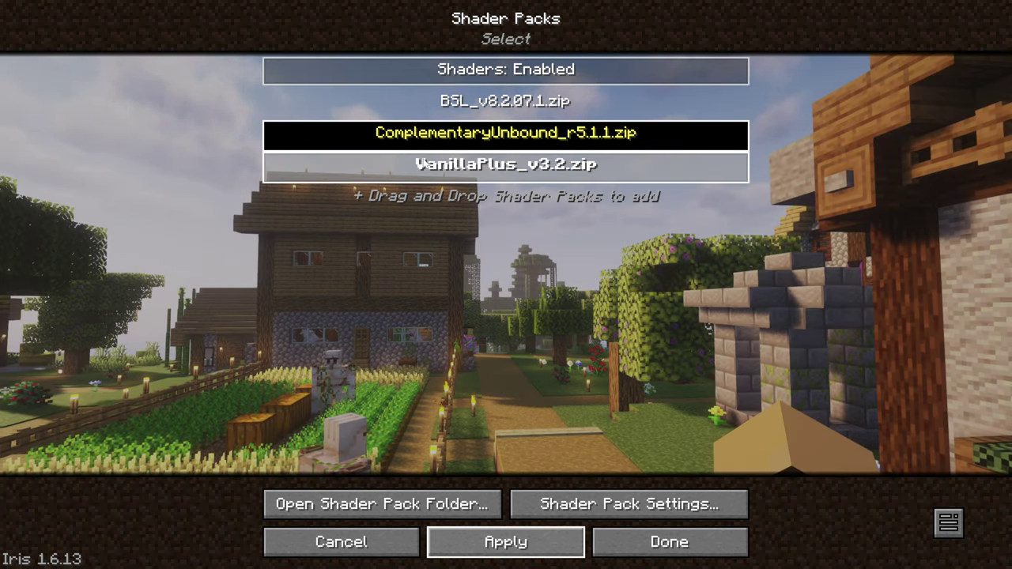
left_click(490, 166)
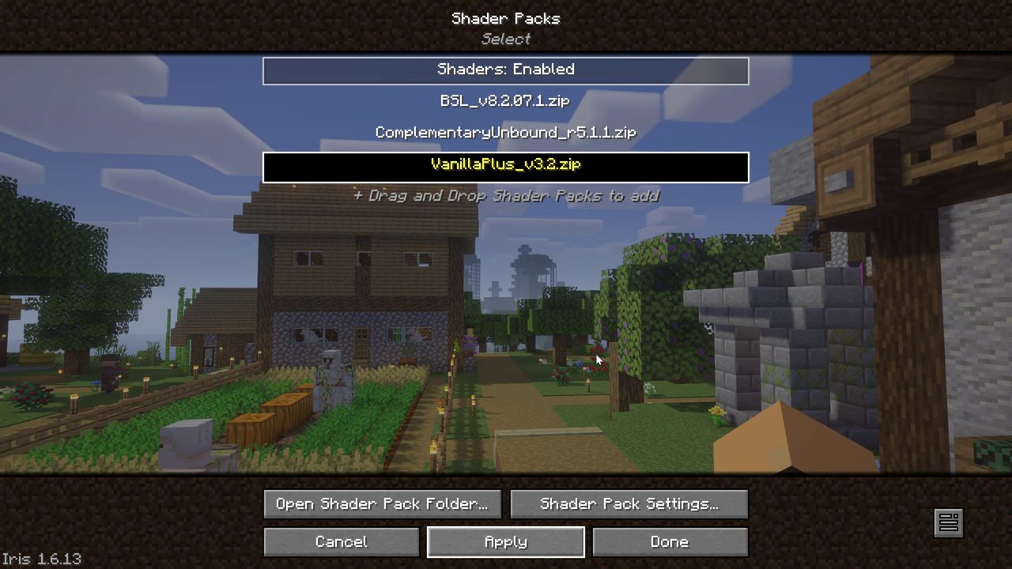
- Open the VanillaPlus_v3.2.zip shader settings and check the fog options of its atmosphere section
left_click(518, 503)
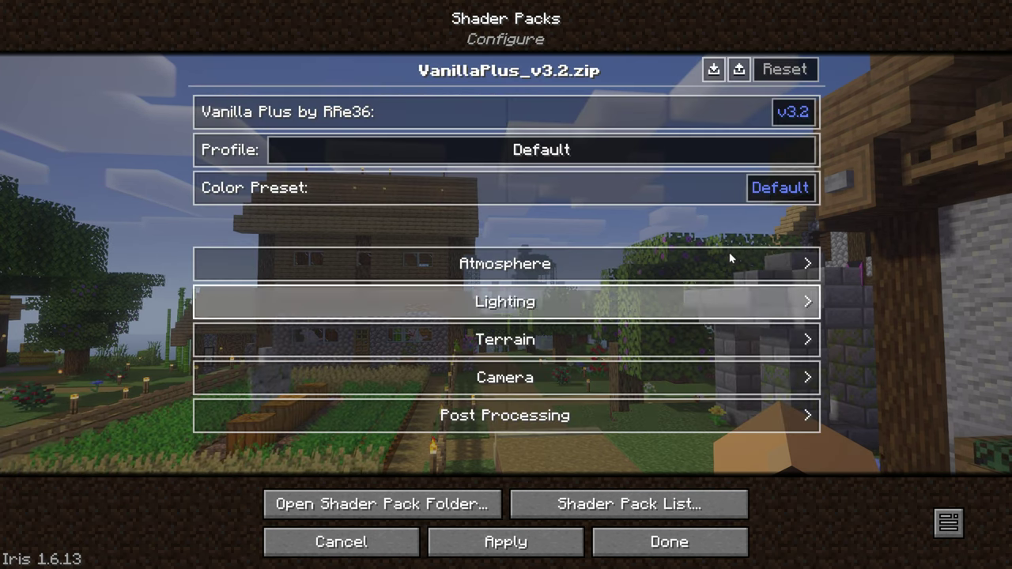
left_click(690, 265)
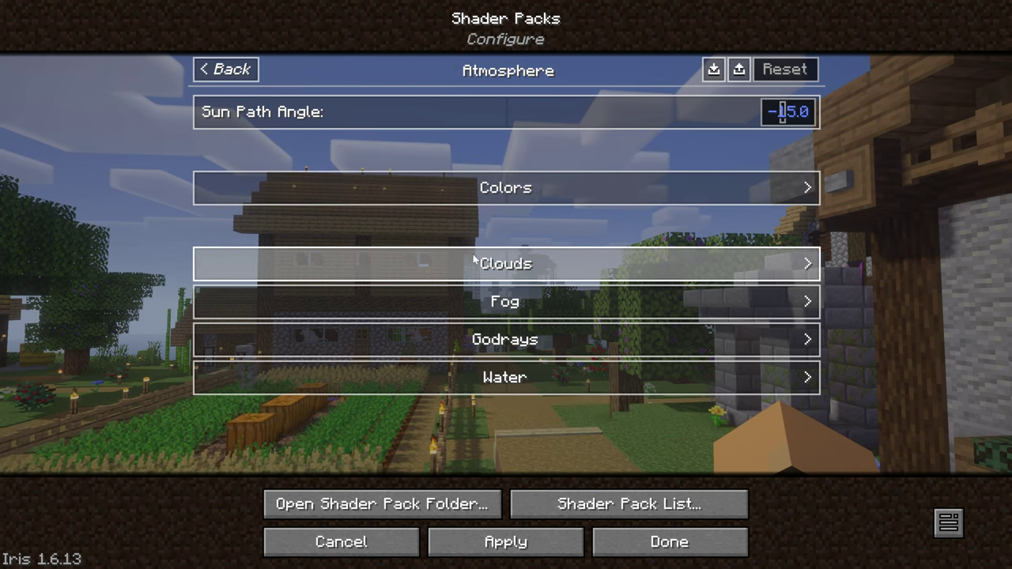
left_click(474, 302)
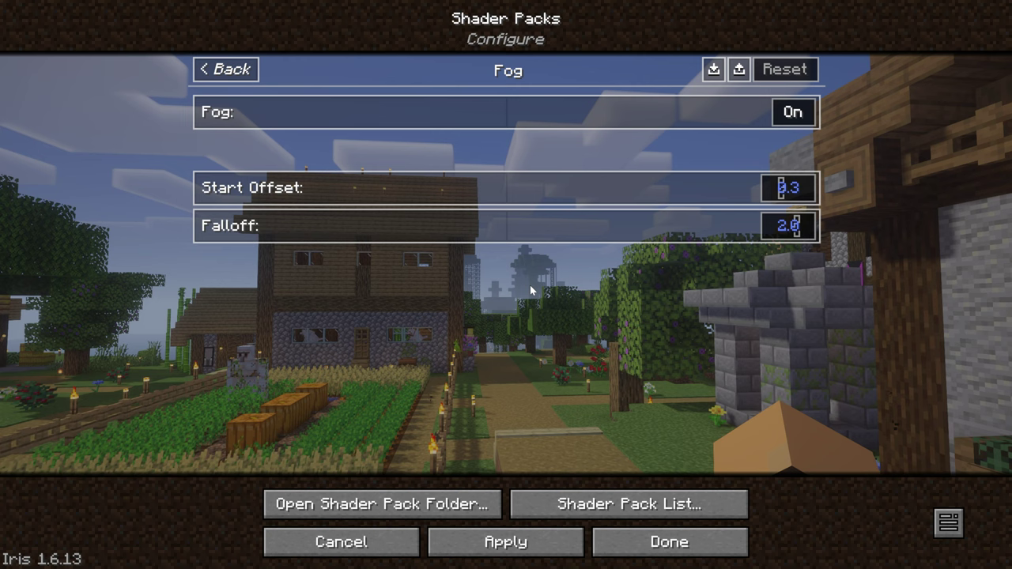
key("Escape")
- Try the VanillaPlus pack with Volumetric Clouds set to Off, and apply them as On again
left_click(542, 266)
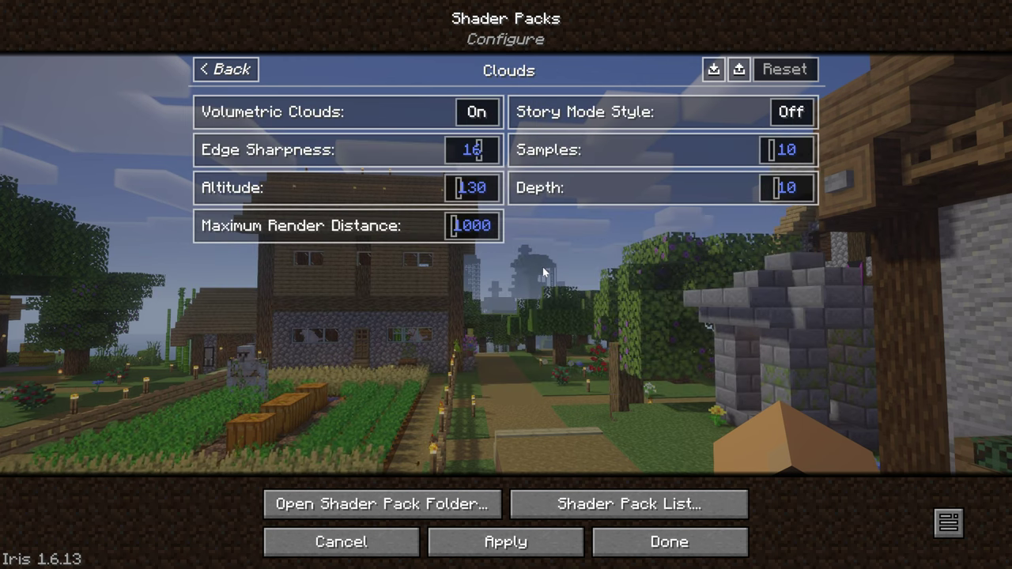
left_click(479, 115)
left_click(492, 119)
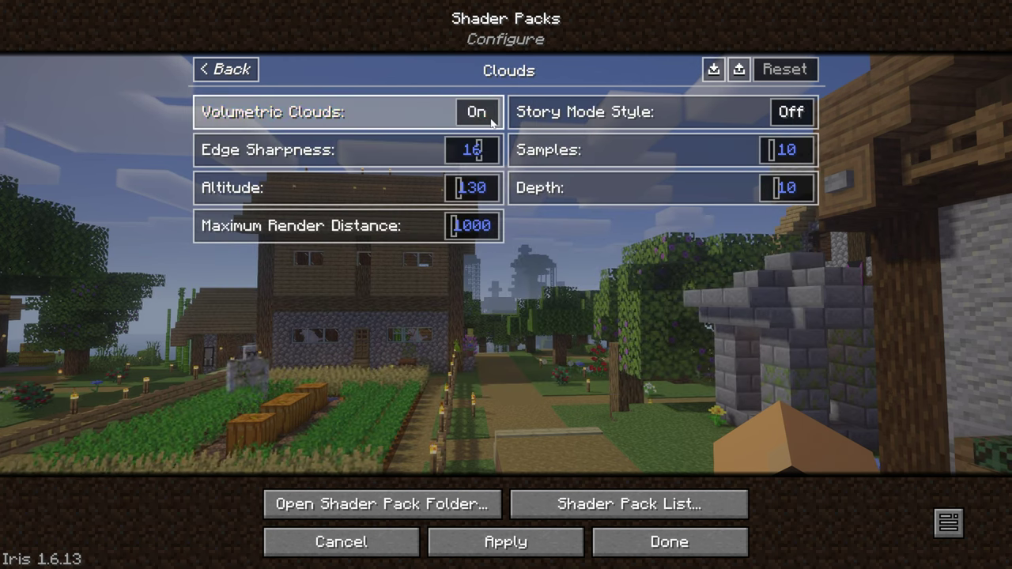
left_click(492, 118)
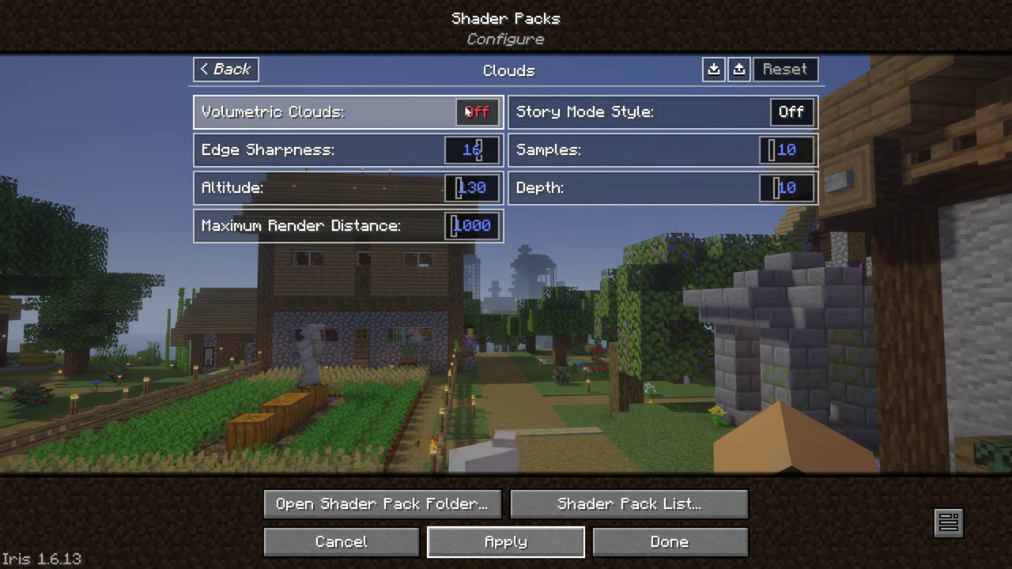
left_click(467, 112)
left_click(479, 552)
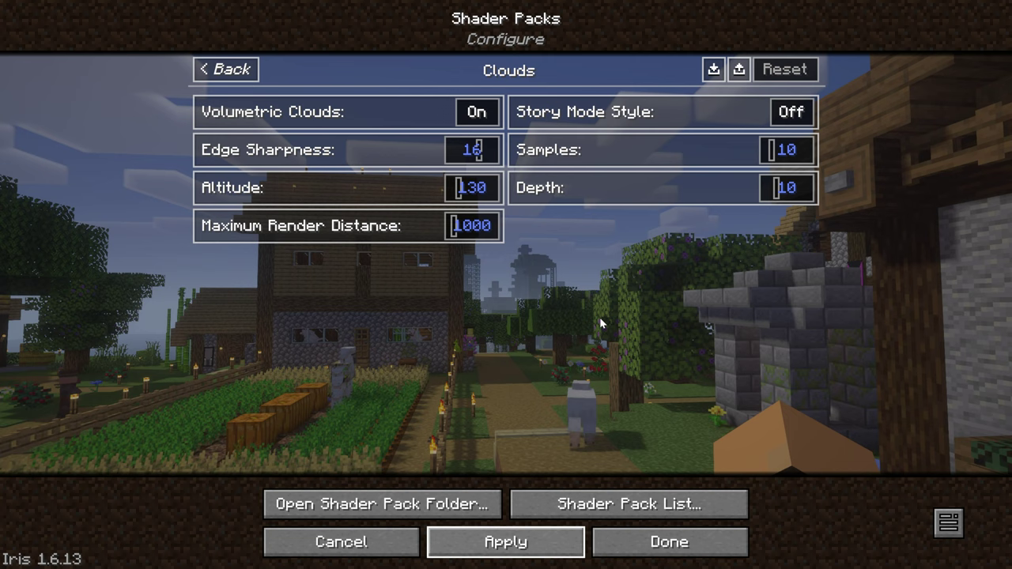
- Switch the active shader pack to ComplementaryUnbound_r5.1.1.zip, apply it, and open its shader pack settings
key("Escape")
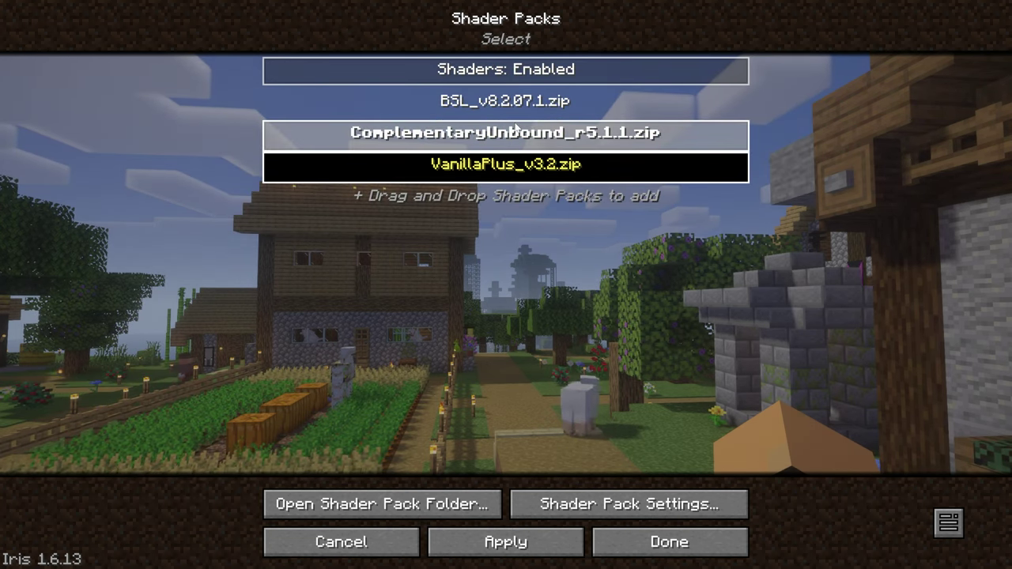
left_click(515, 132)
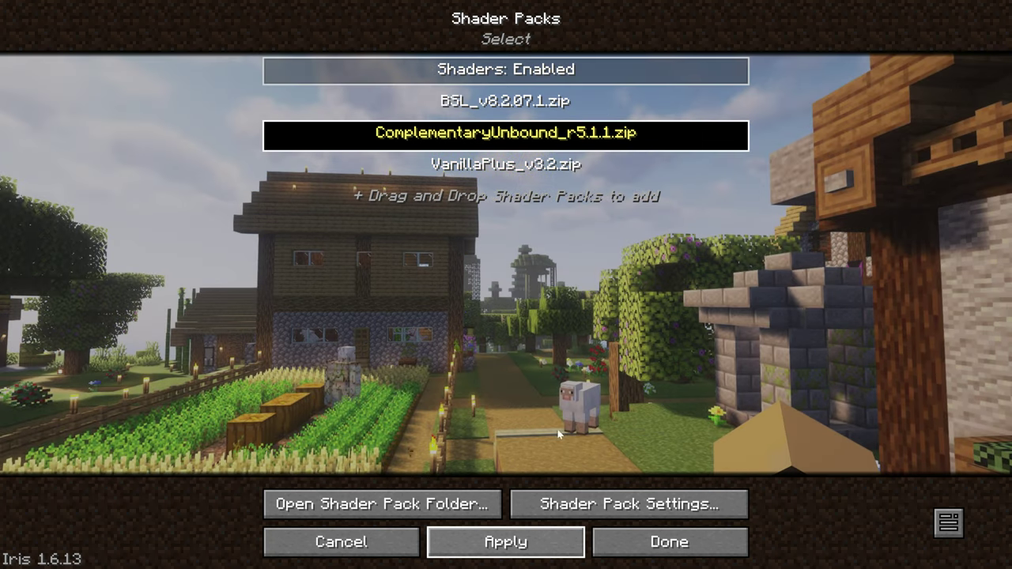
left_click(617, 504)
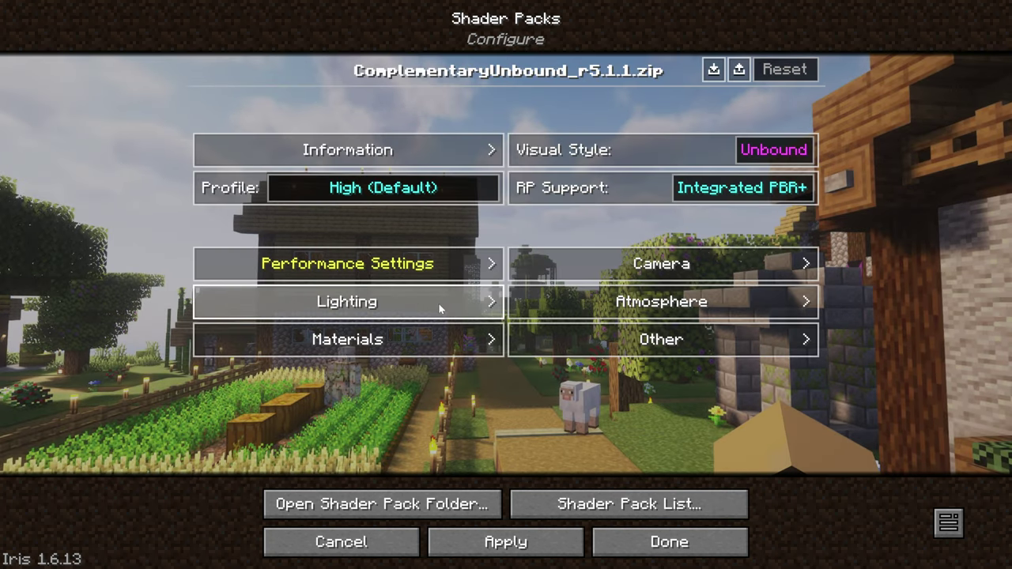
- Set the ComplementaryUnbound performance profile to Ultra, apply it, and return to the game world
left_click(383, 199)
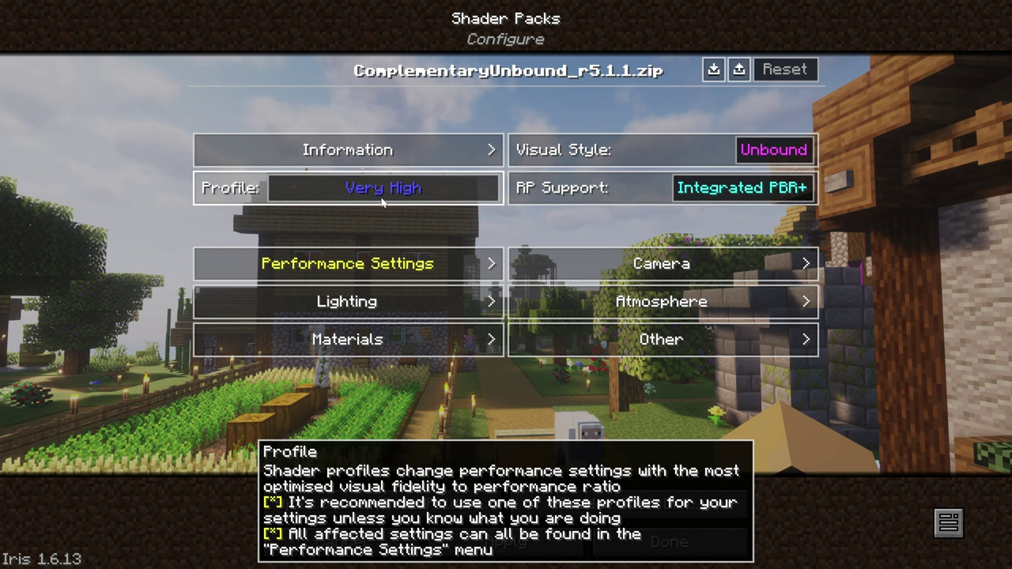
left_click(383, 202)
left_click(383, 202)
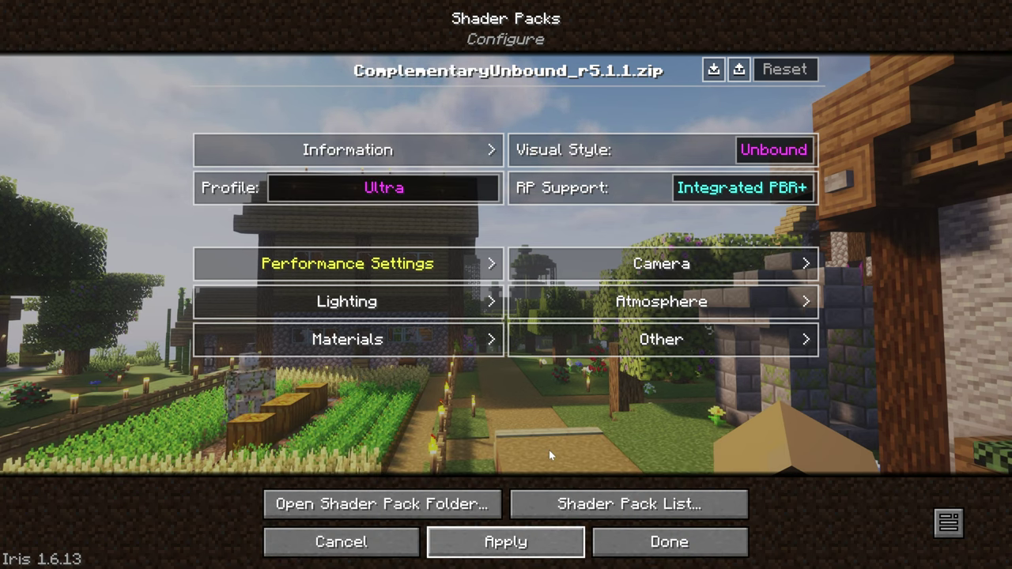
key("Escape")
key("Escape")
key("Escape")
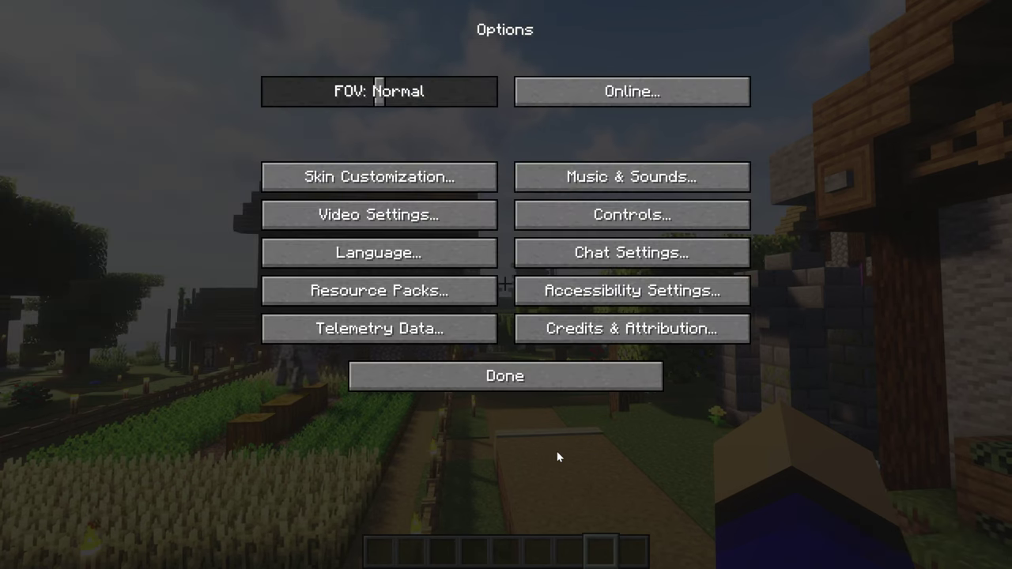
key("Escape")
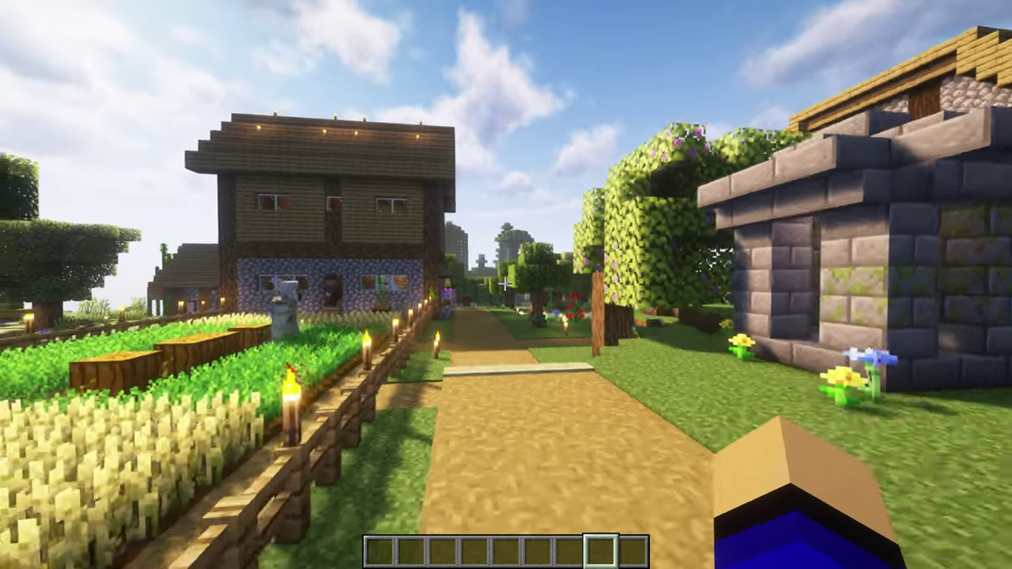
- Walk around the village houses, path and fenced crop field to view the world with the ComplementaryUnbound shaders
key("w")
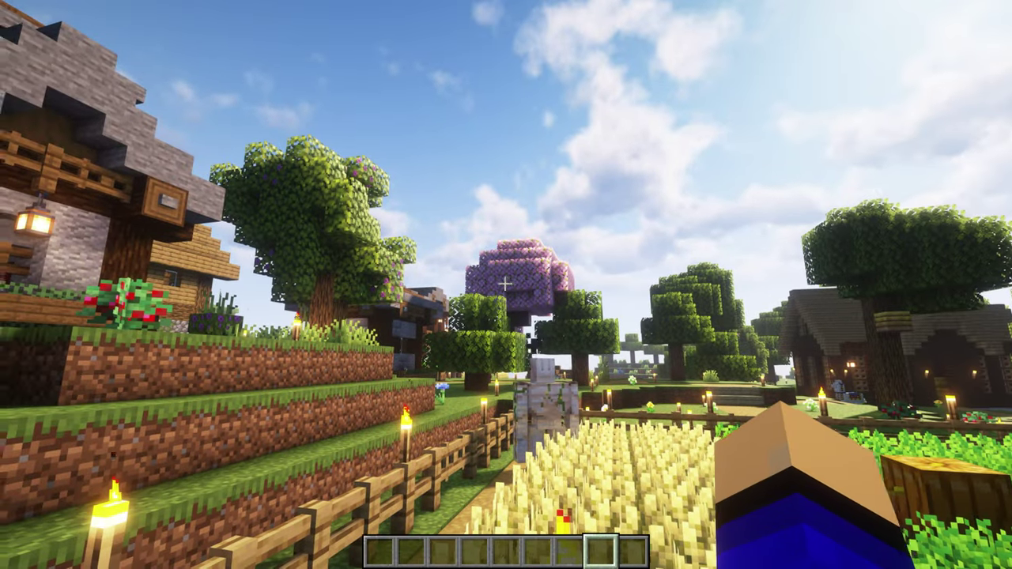
key("w")
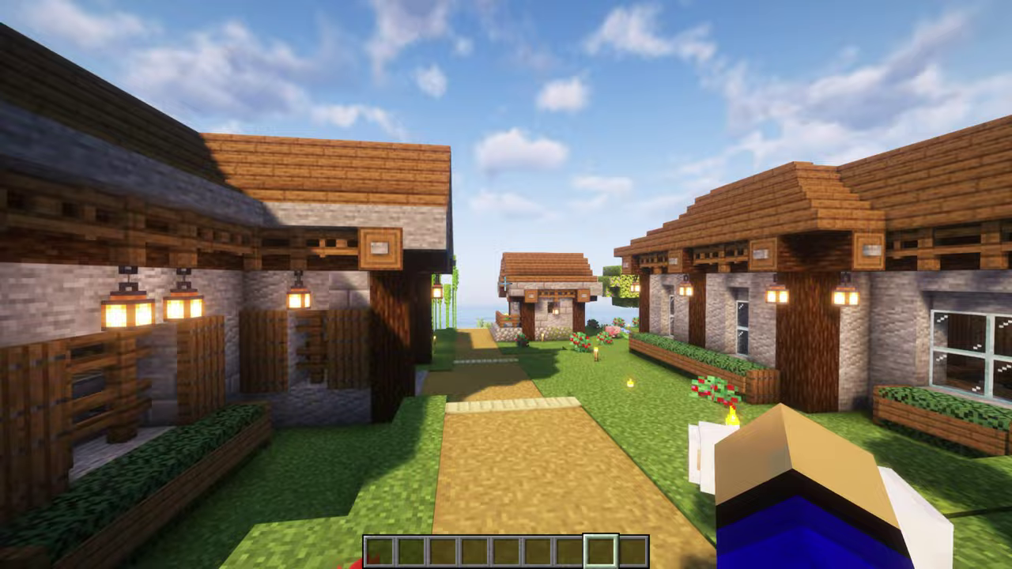
key("w")
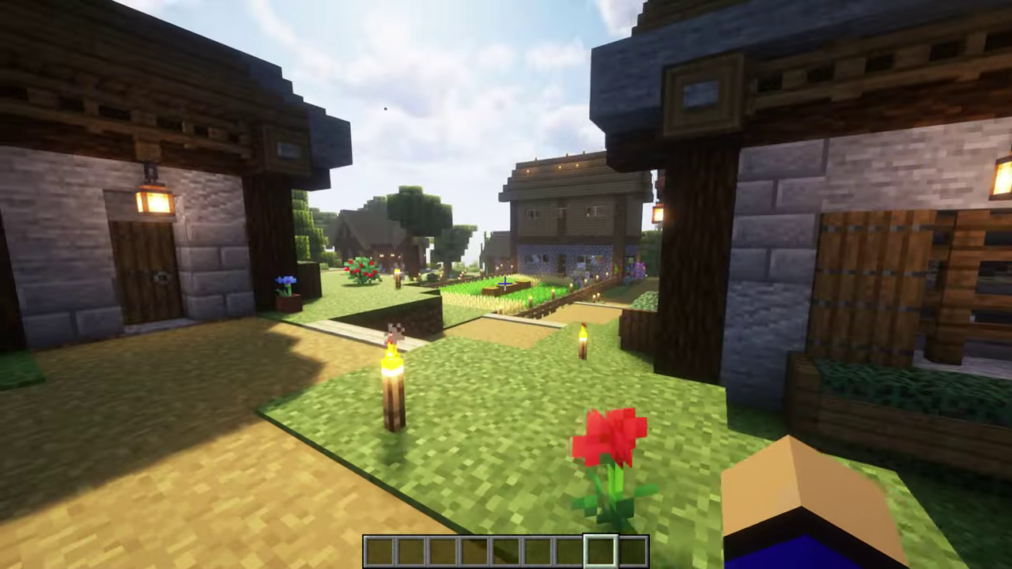
key("w")
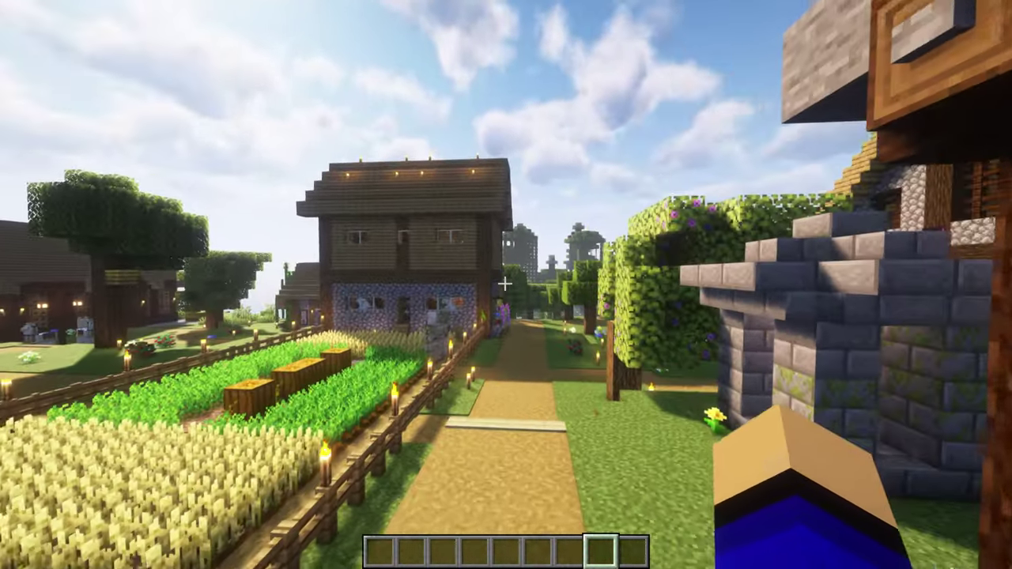
key("w")
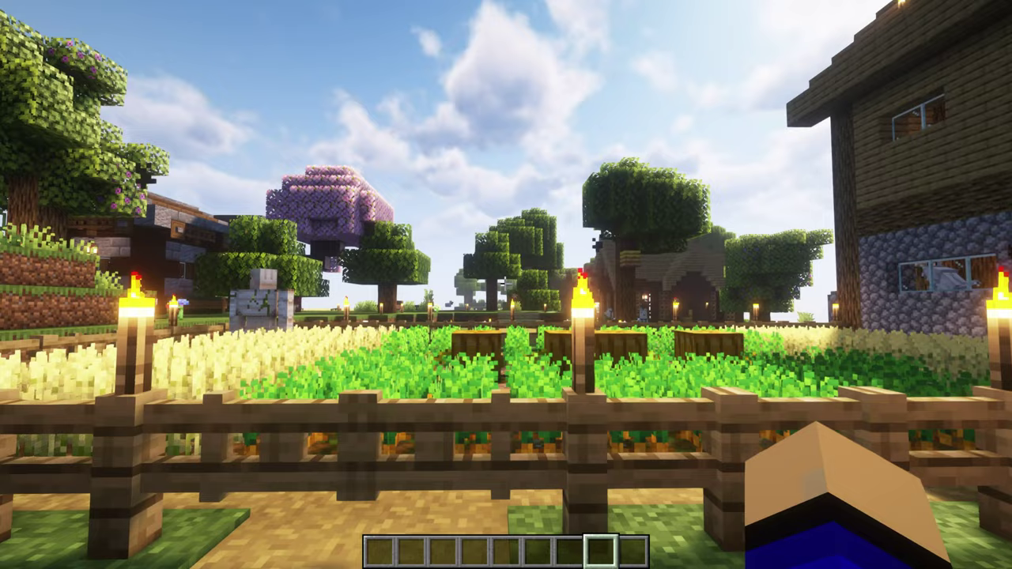
key("a")
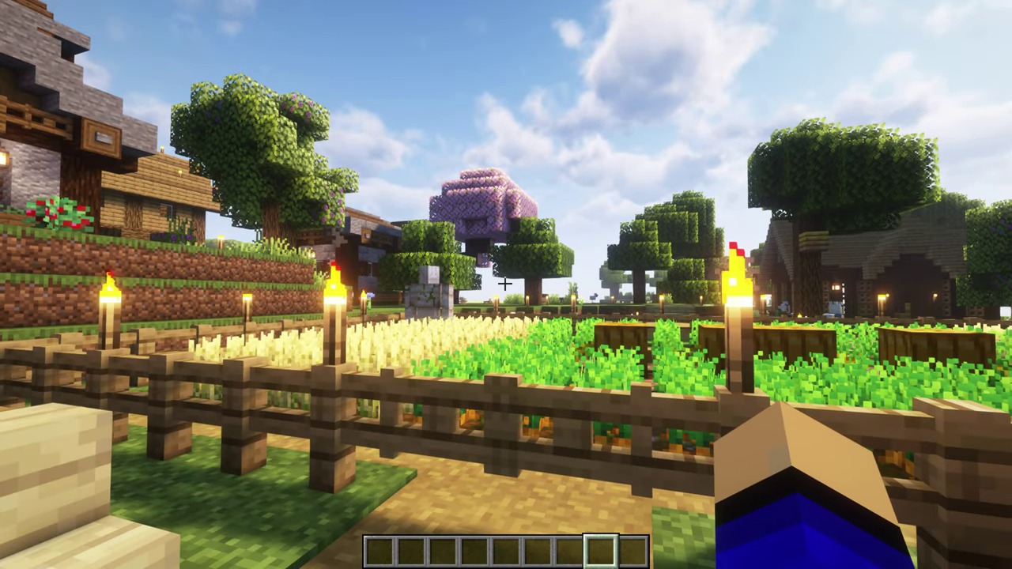